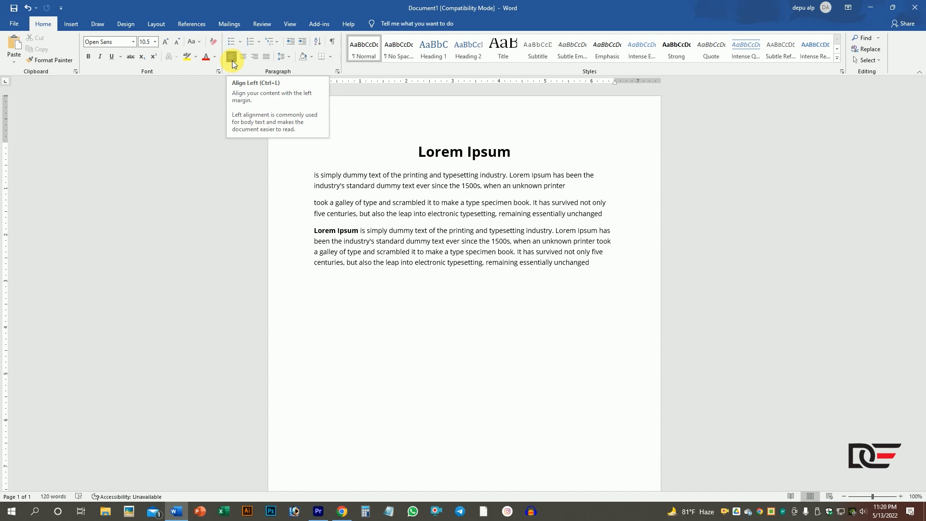
- Left-align the three body paragraphs below the Lorem Ipsum heading, and center them on the page
drag(315, 178, 595, 271)
click(232, 58)
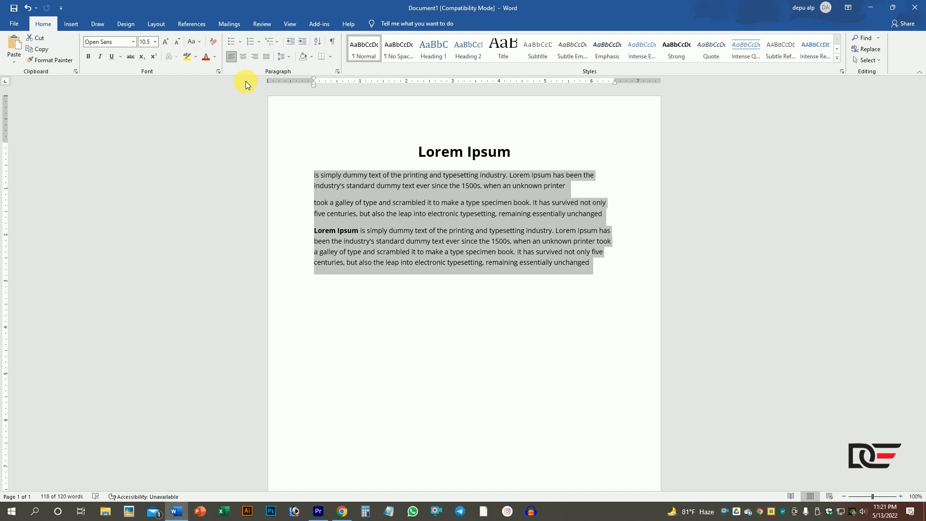
click(244, 57)
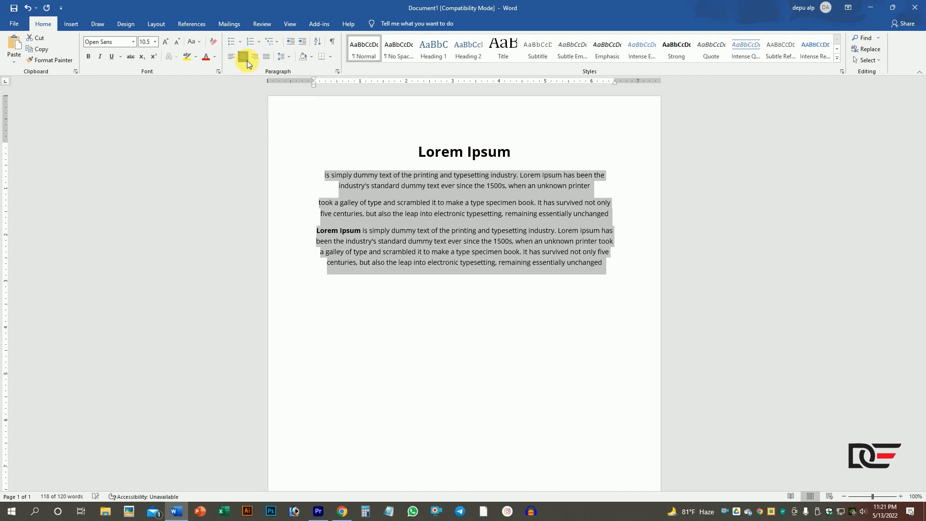
click(527, 156)
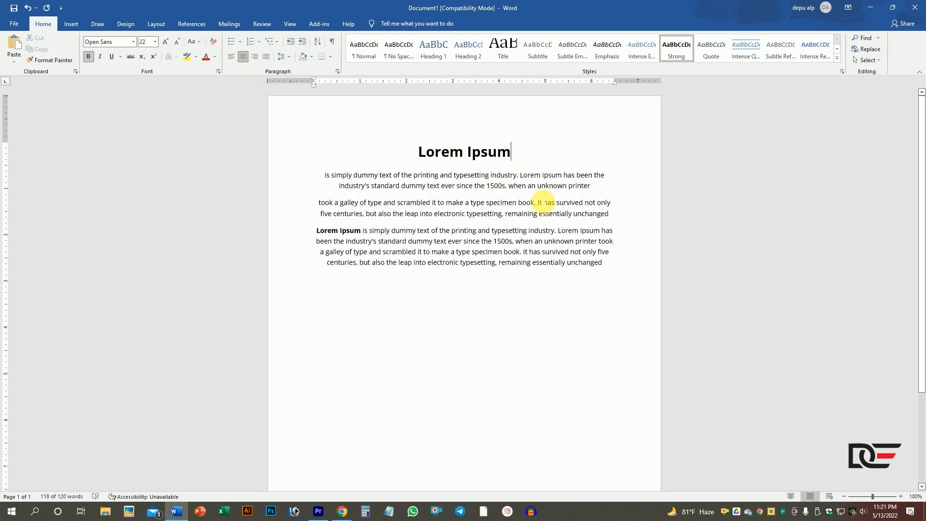
- Try left, center and right alignment on the heading and all body paragraphs, and return them to left alignment
drag(618, 271, 385, 154)
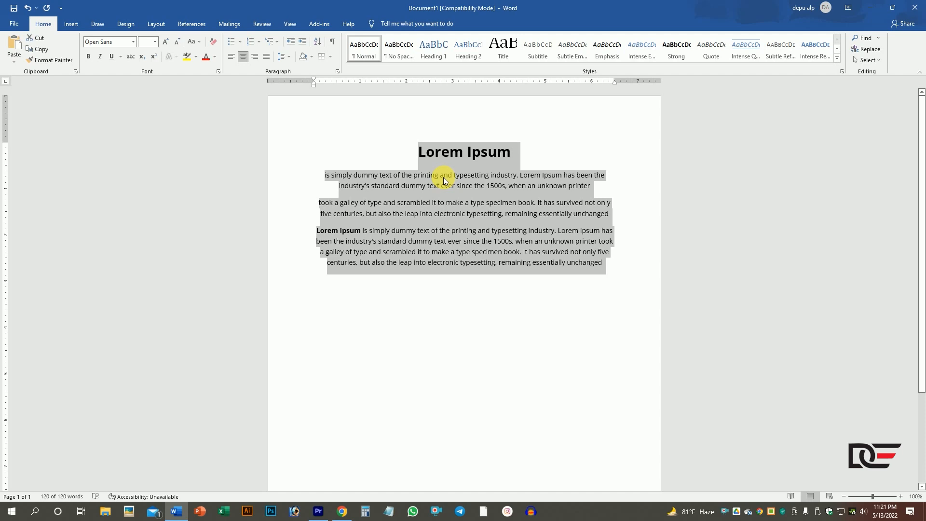
click(230, 57)
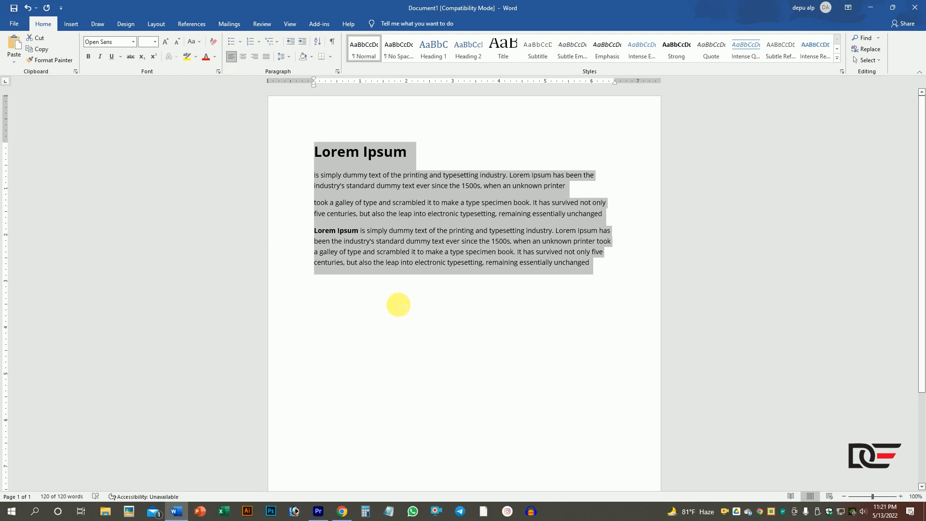
click(243, 57)
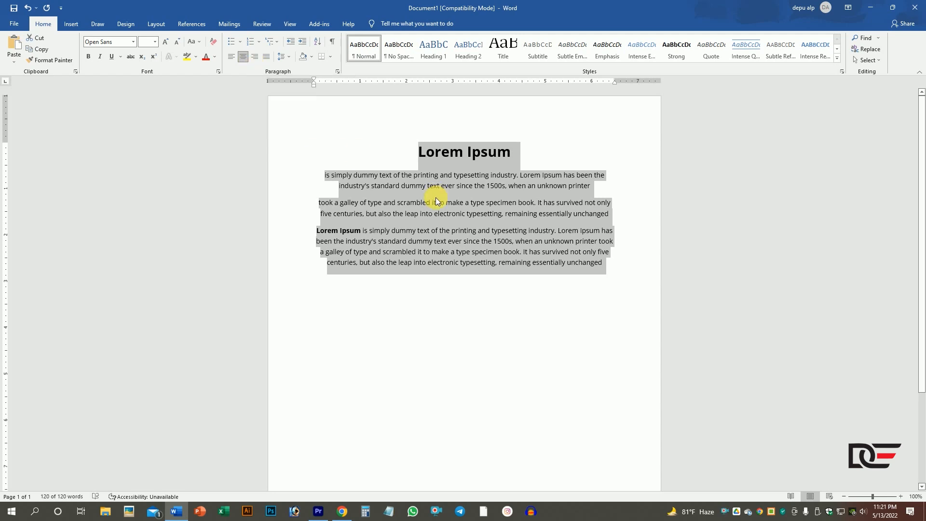
click(259, 59)
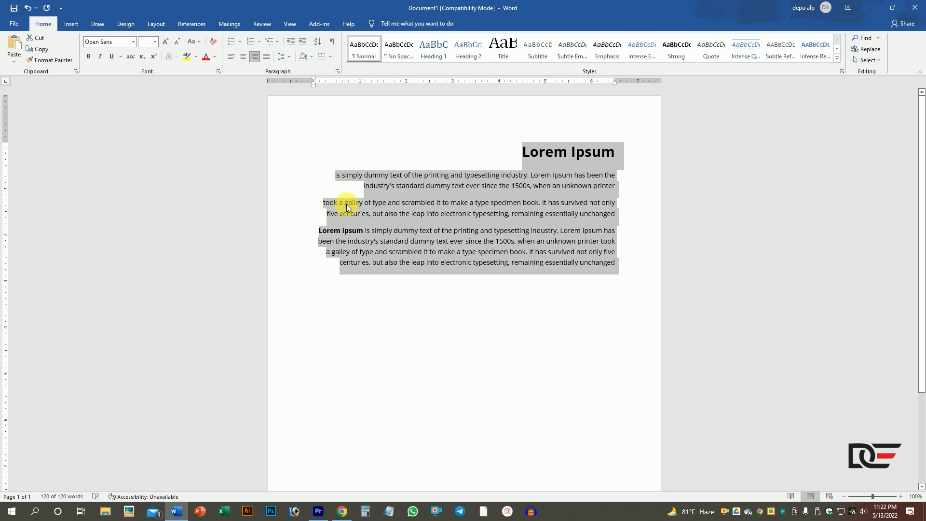
click(231, 57)
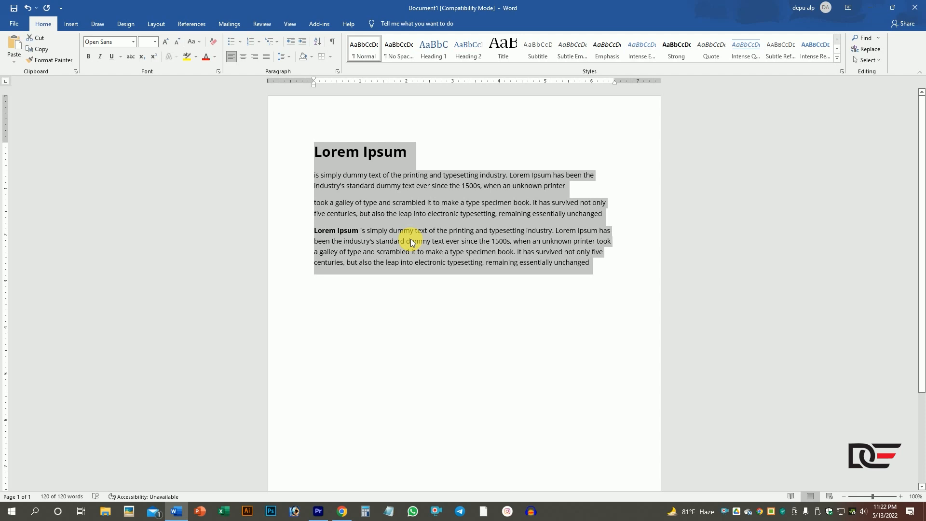
click(545, 197)
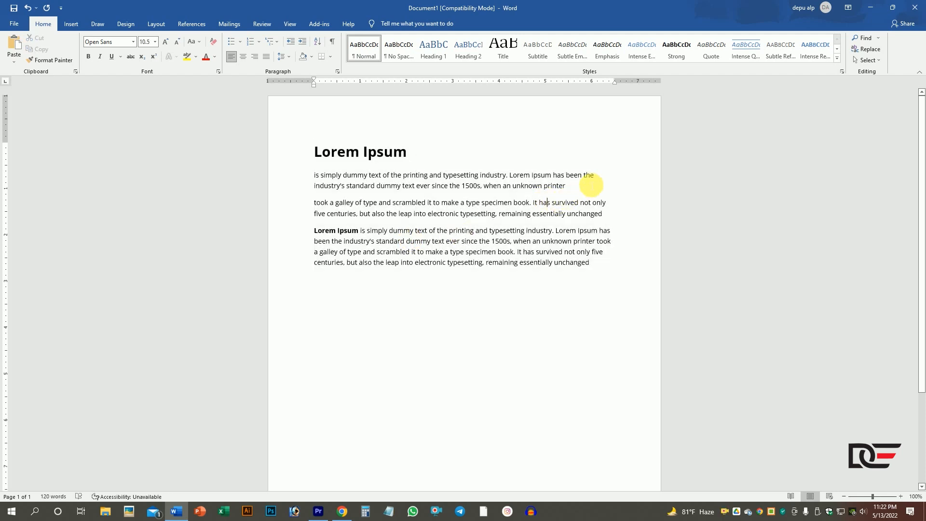
drag(598, 175, 566, 177)
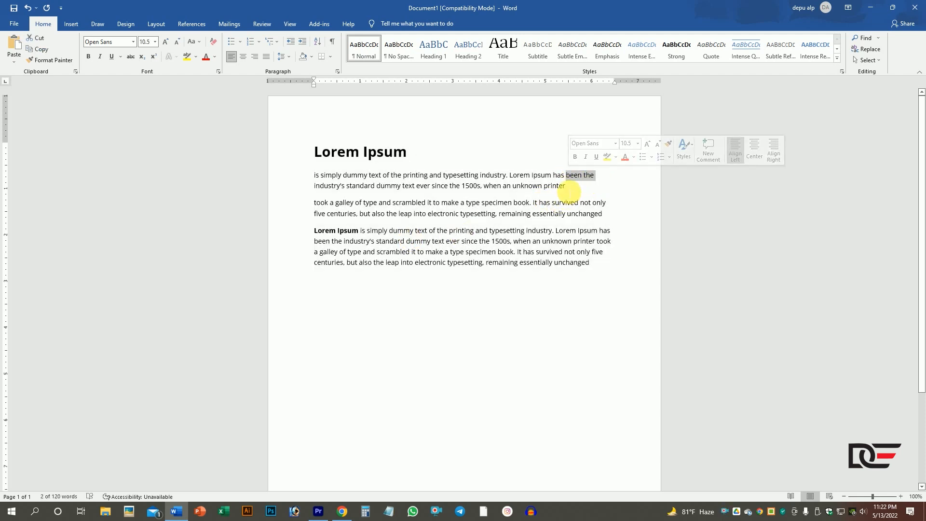
click(607, 218)
click(614, 242)
double_click(611, 257)
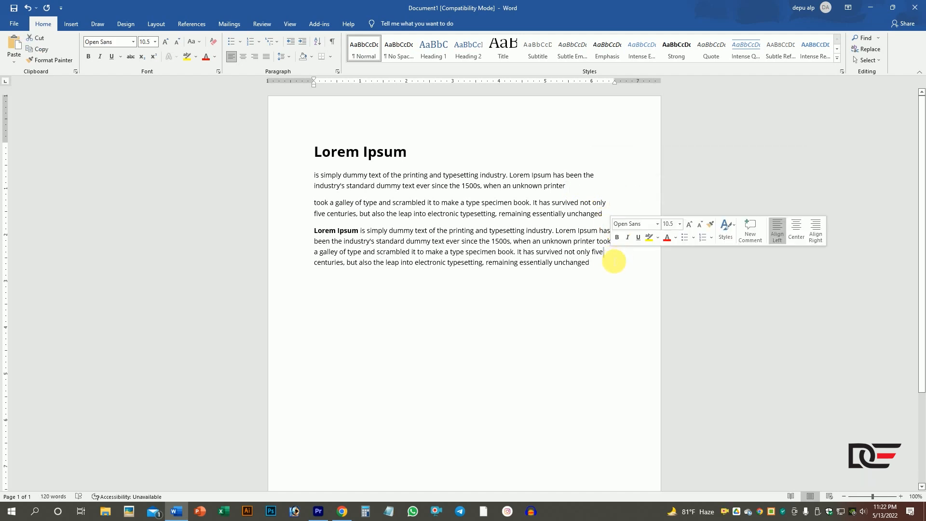
click(604, 266)
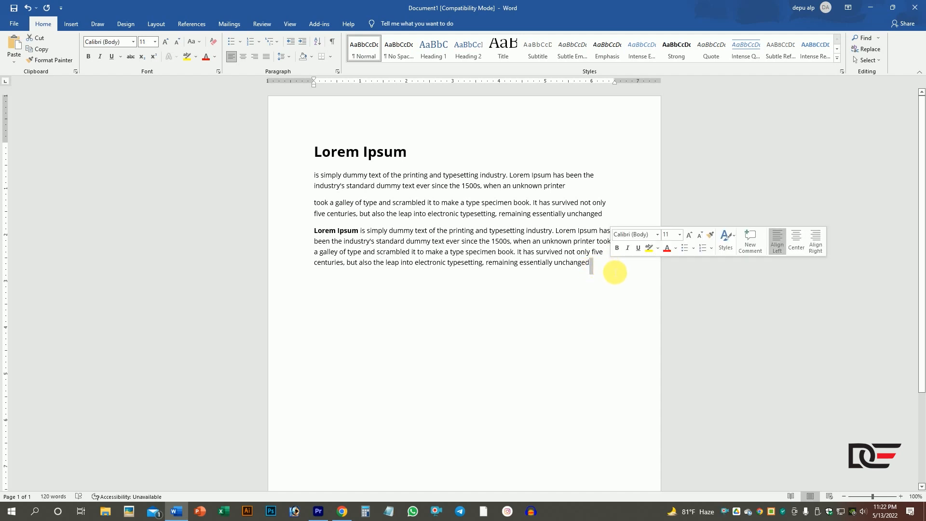
- Justify the three body paragraphs below the heading so their lines fill both margins
drag(610, 271, 311, 177)
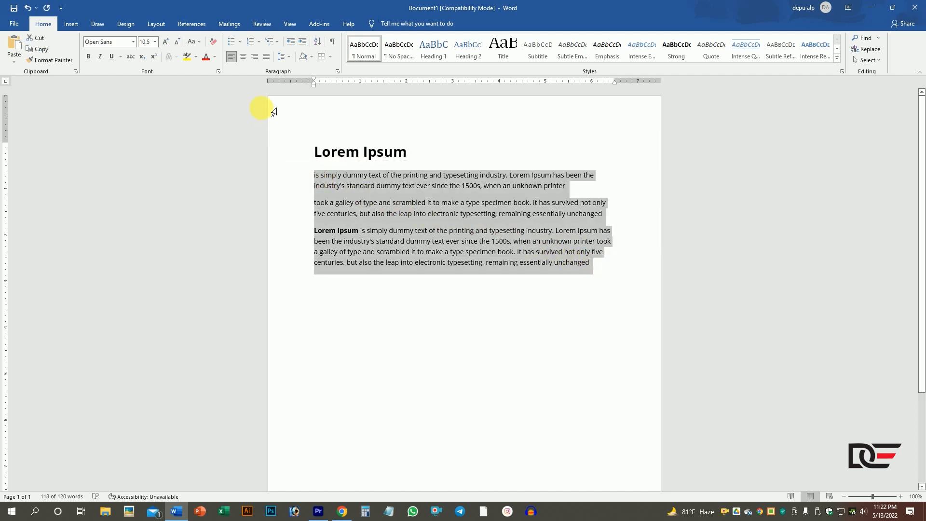
click(268, 58)
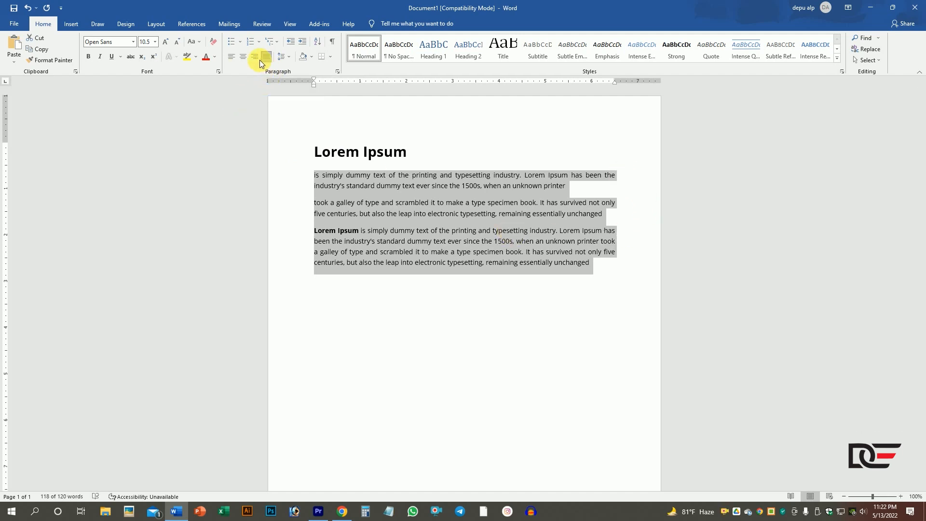
click(231, 58)
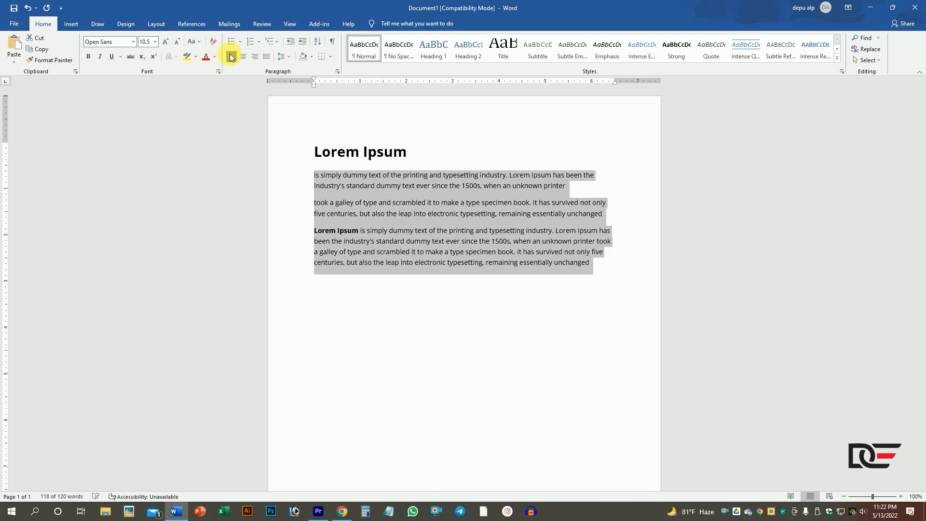
- Split the last body paragraph into two by starting a new paragraph before "a galley of type"
click(615, 177)
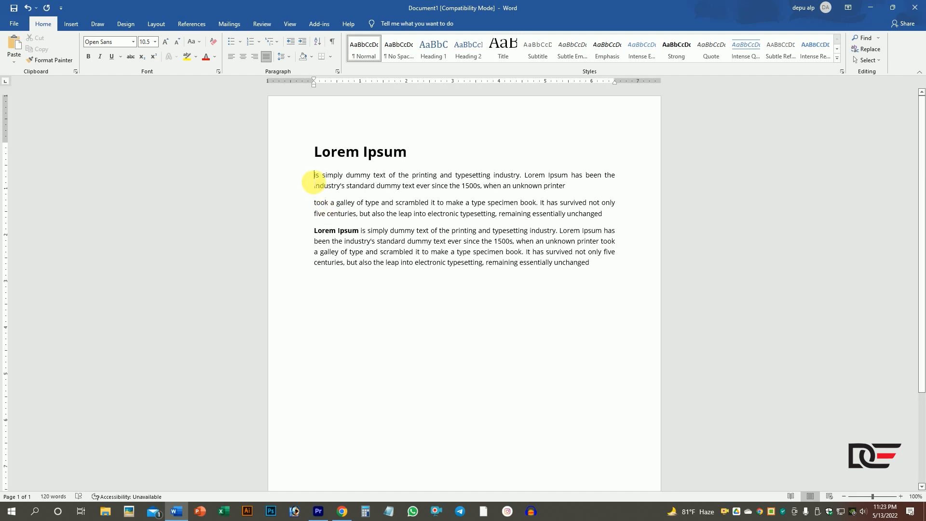
click(314, 203)
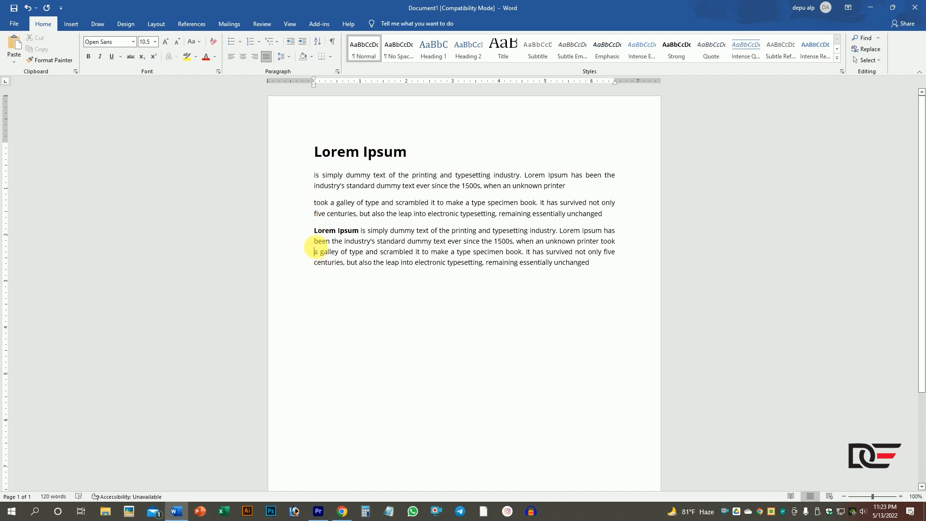
key(Return)
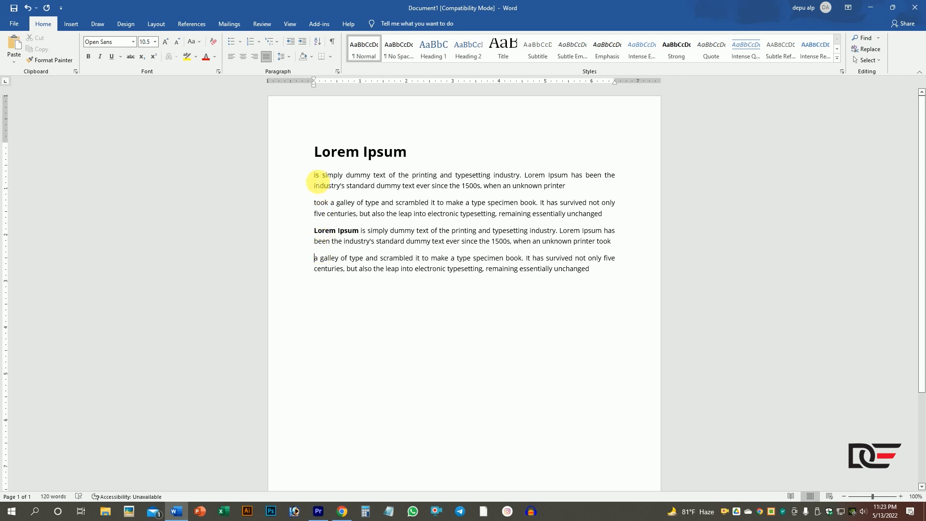
- Apply the arrowhead bullet from the bullet library to the first body paragraph
drag(319, 175, 594, 186)
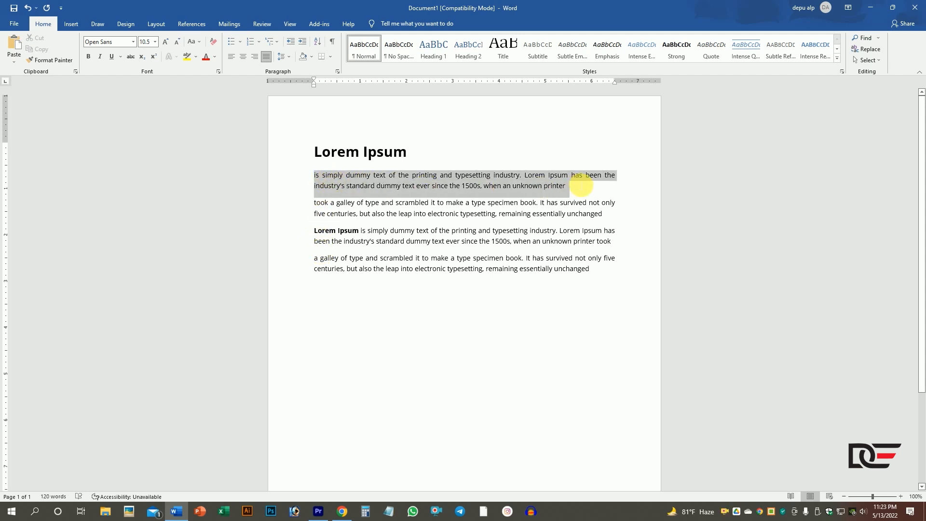
click(241, 44)
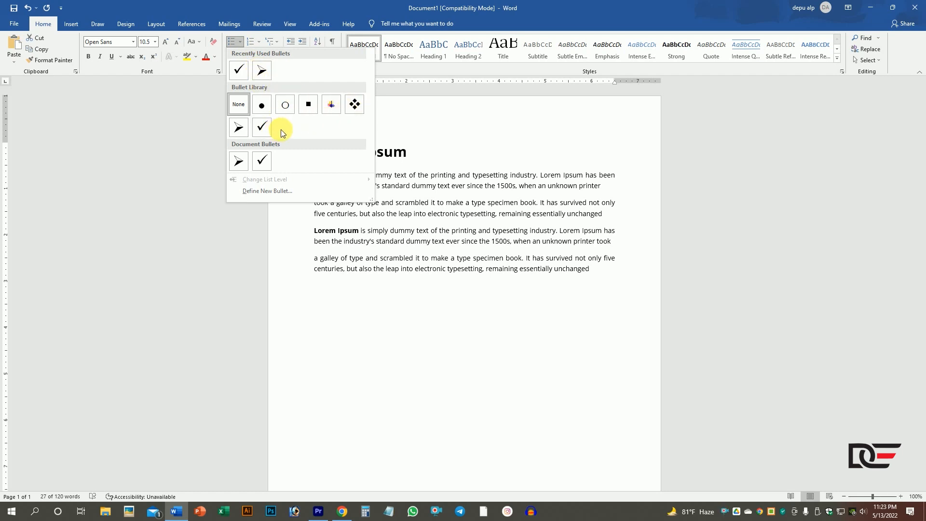
click(239, 128)
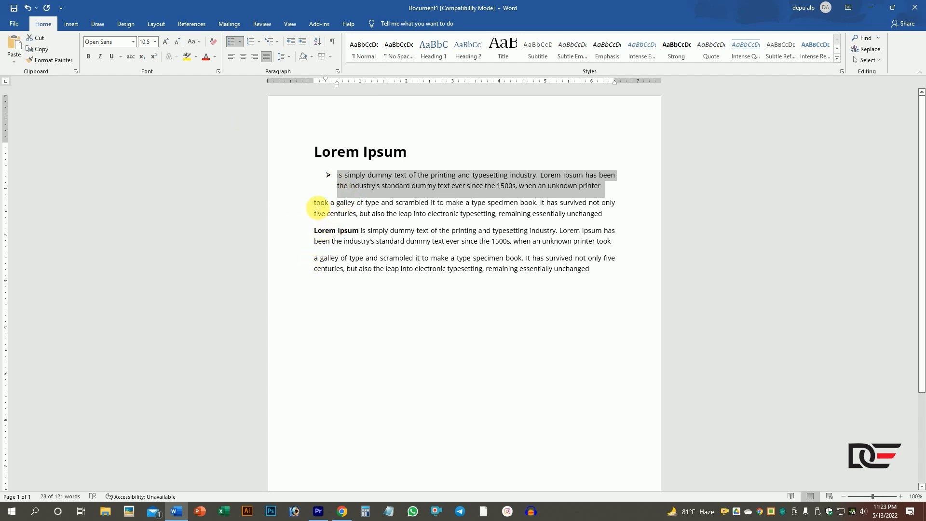
- Apply the four-diamond bullet to the second paragraph, beginning "took a galley of type"
click(316, 206)
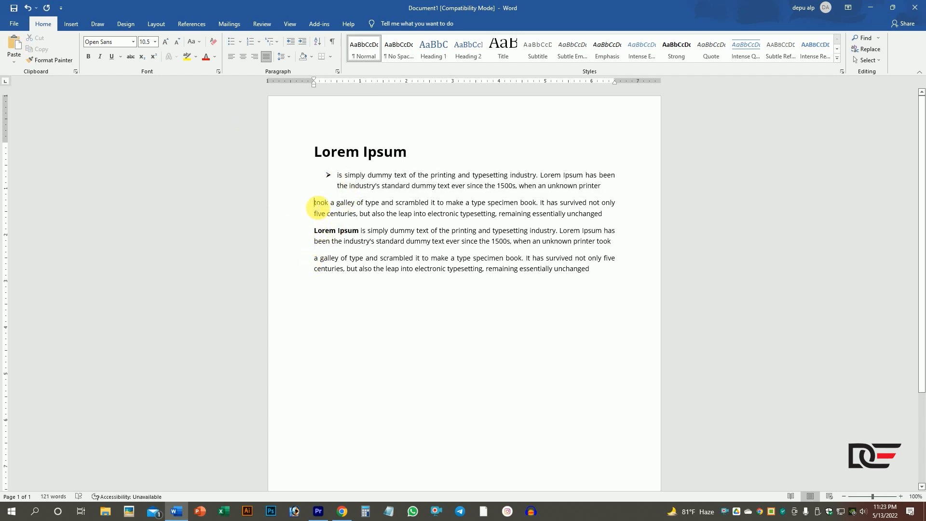
drag(322, 207, 612, 213)
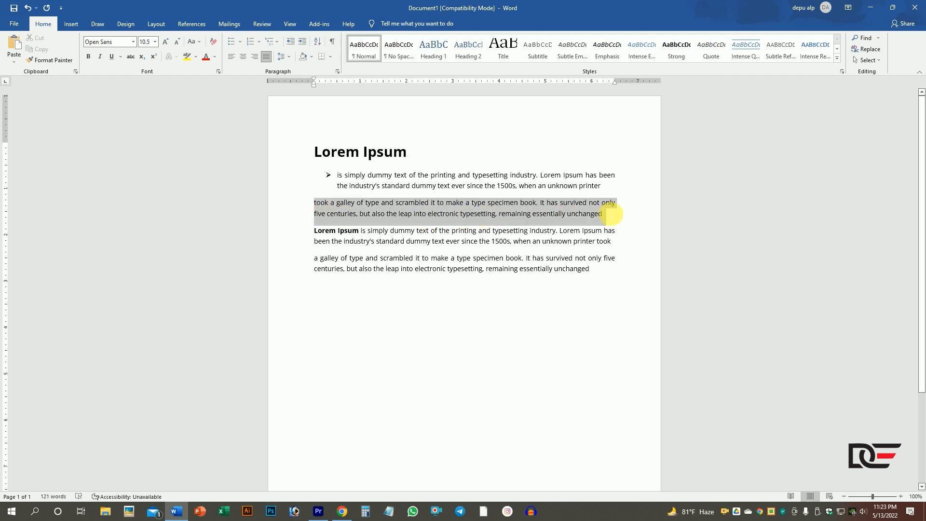
click(240, 42)
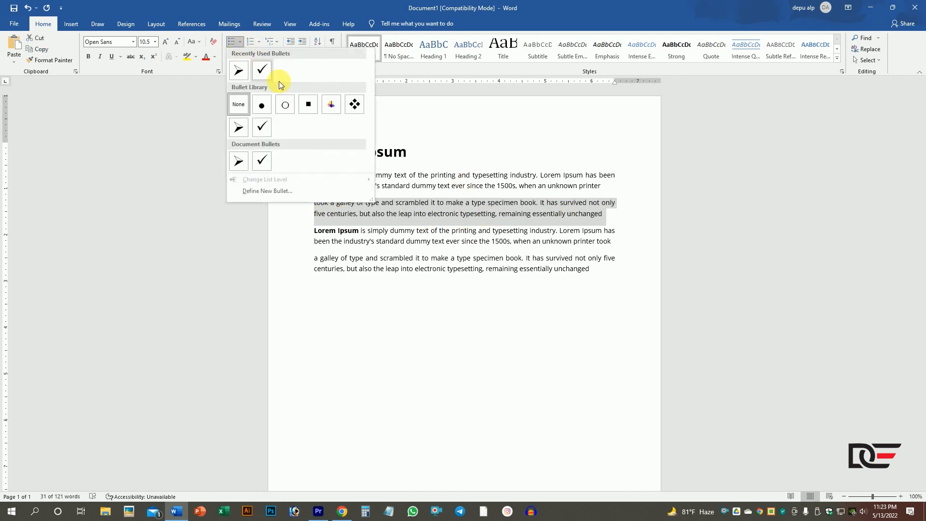
click(354, 103)
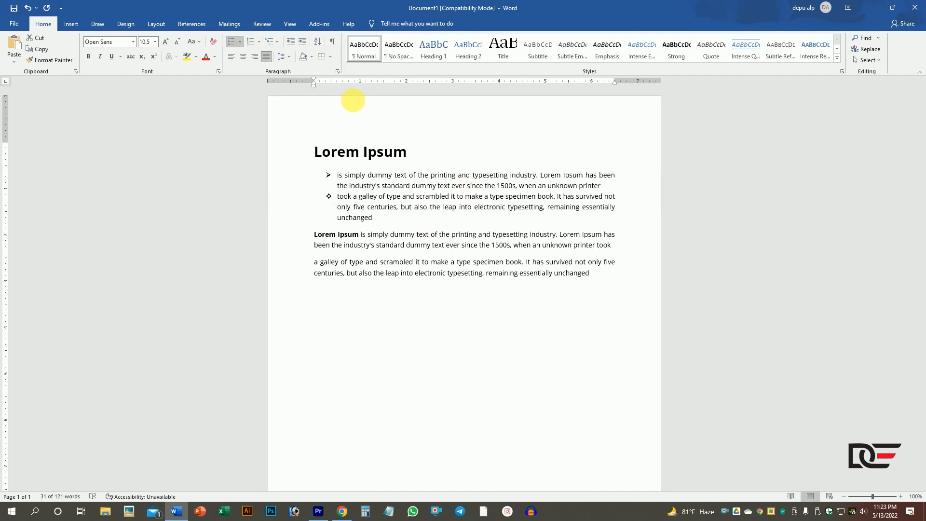
- Apply the check mark bullet to the third paragraph, beginning with the bold "Lorem Ipsum"
click(311, 248)
drag(312, 233, 647, 251)
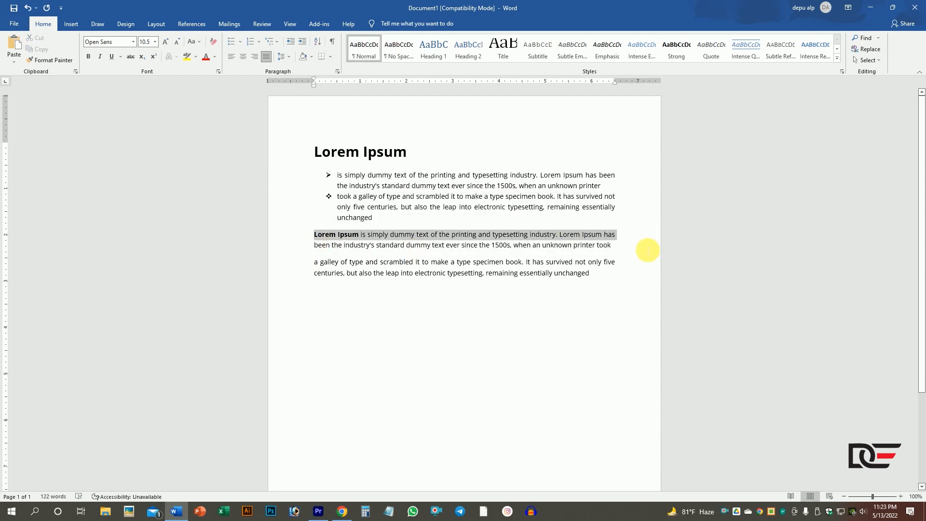
click(237, 42)
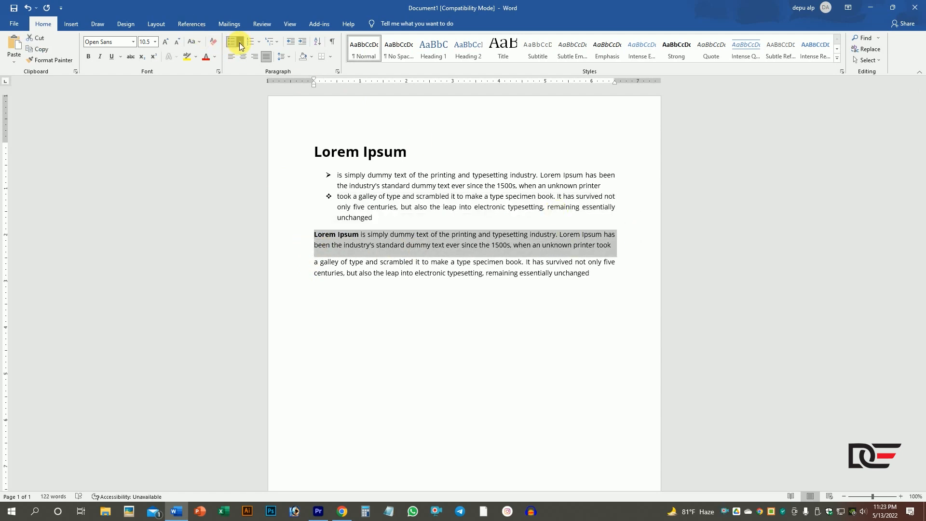
click(262, 162)
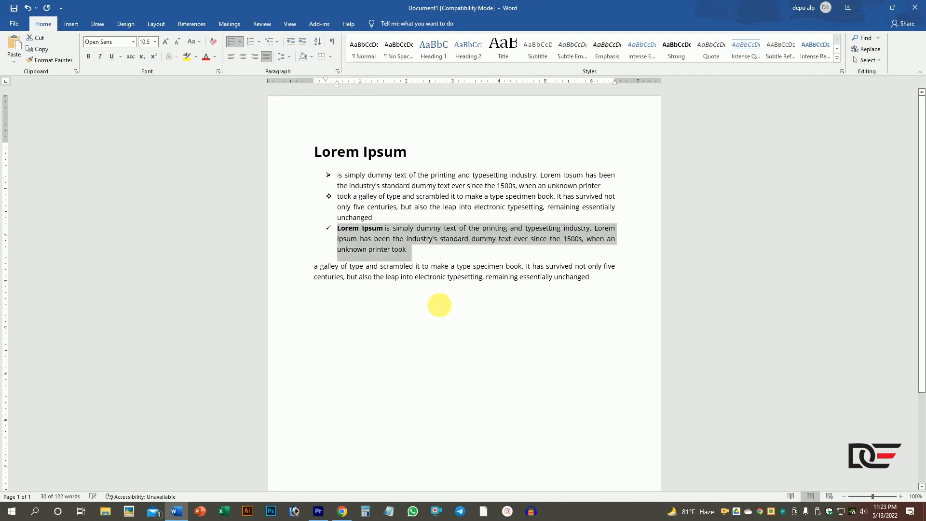
- Apply the colored picture bullet to the last paragraph, beginning "a galley of type"
click(499, 289)
drag(595, 283, 307, 269)
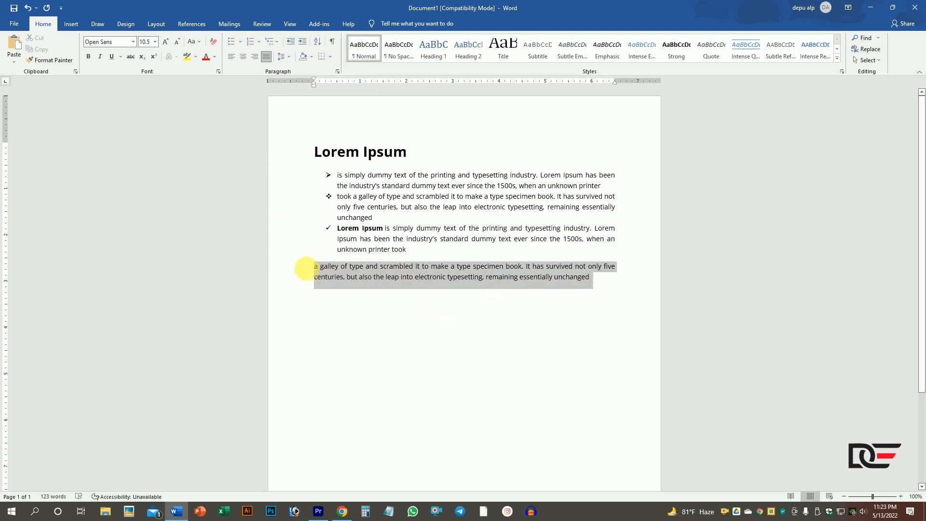
click(240, 42)
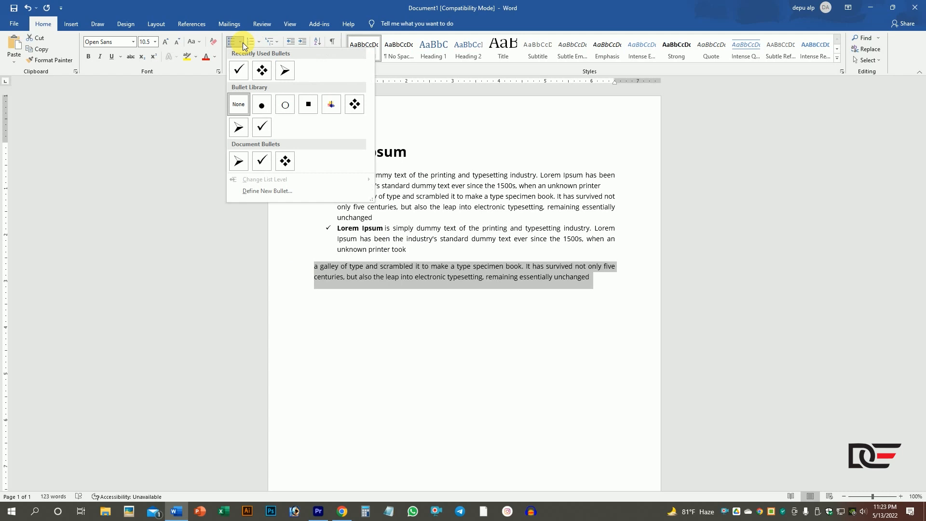
click(332, 104)
click(395, 297)
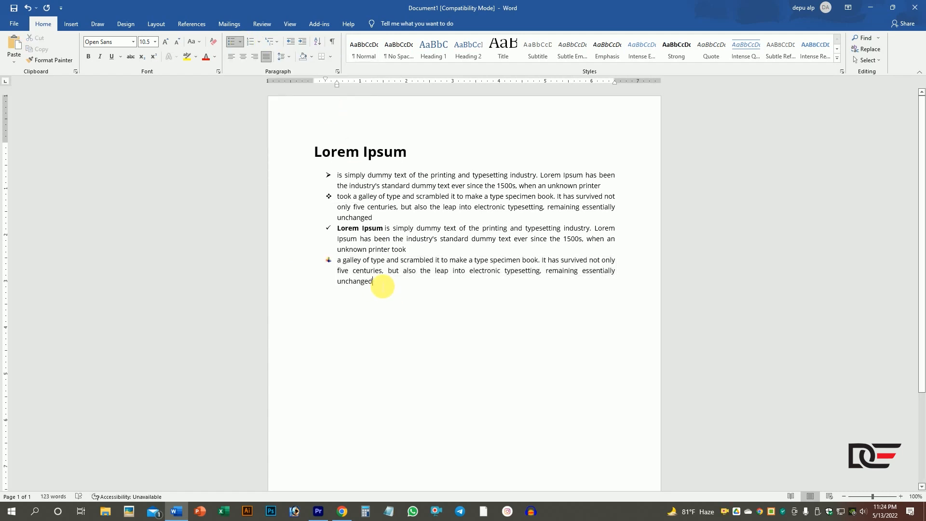
- Remove the bullets from all four body paragraphs by setting their bullet style to None
drag(382, 286, 331, 176)
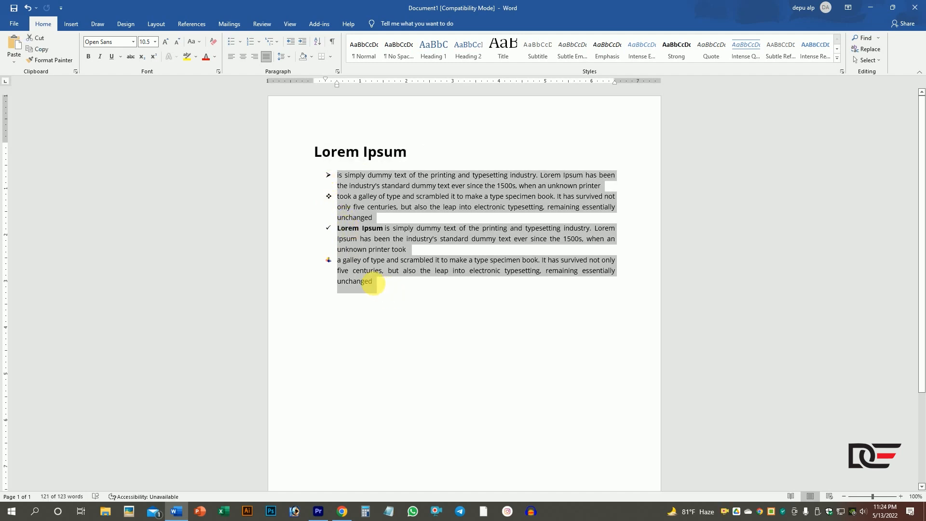
click(426, 305)
drag(380, 288, 326, 180)
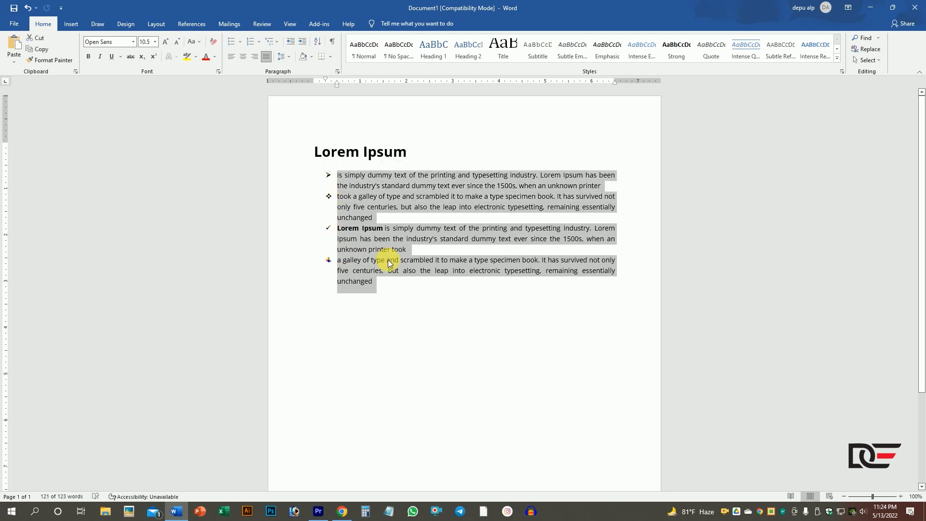
click(242, 47)
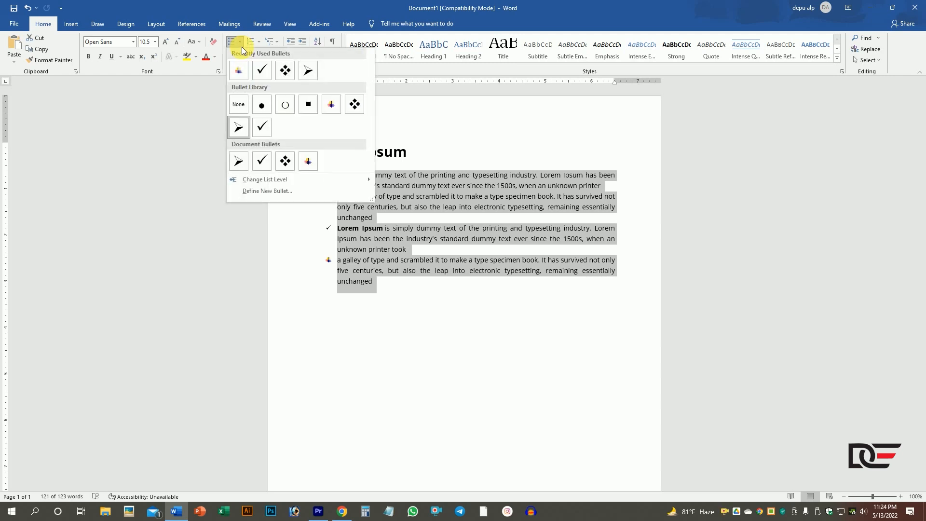
click(239, 108)
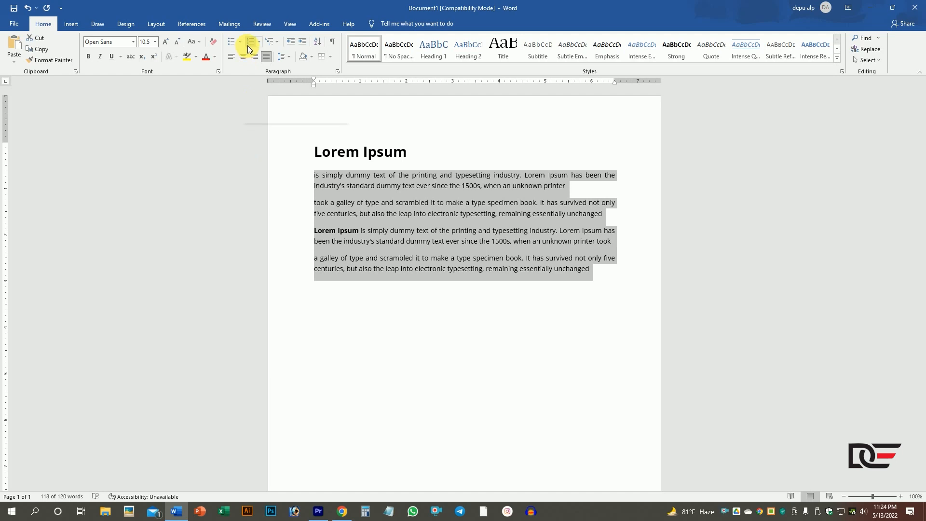
- Number the first body paragraph, beginning "is simply dummy text", with the 1) 2) 3) format
click(315, 174)
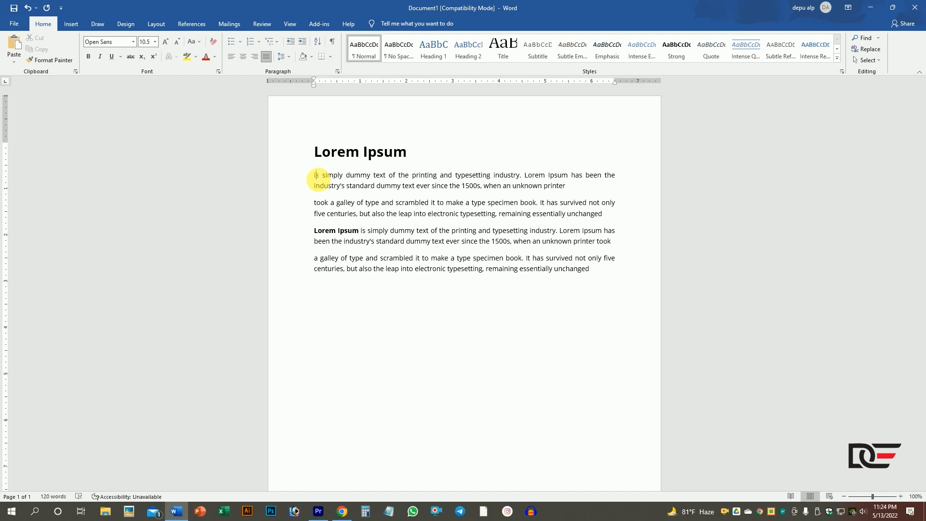
click(260, 42)
click(260, 43)
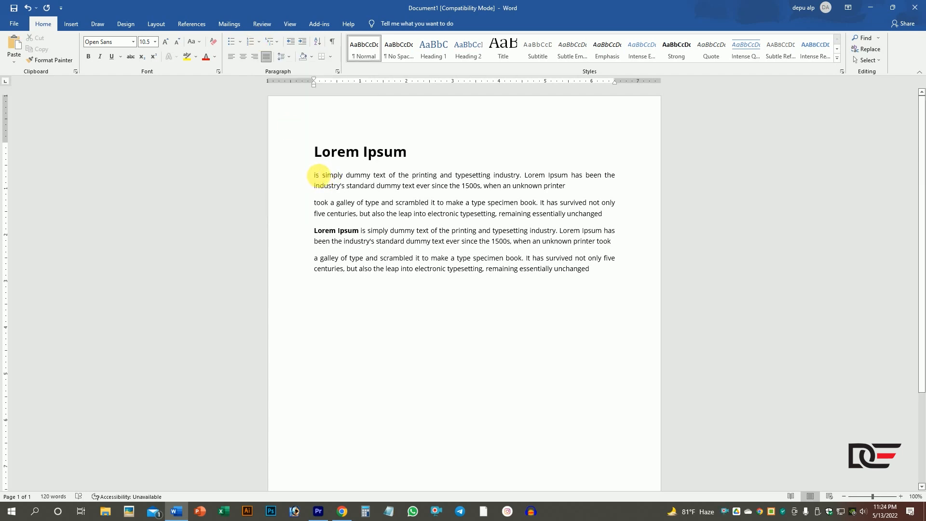
mouse_move(318, 178)
mouse_down()
mouse_move(427, 193)
mouse_move(319, 175)
mouse_up()
double_click(314, 179)
click(315, 180)
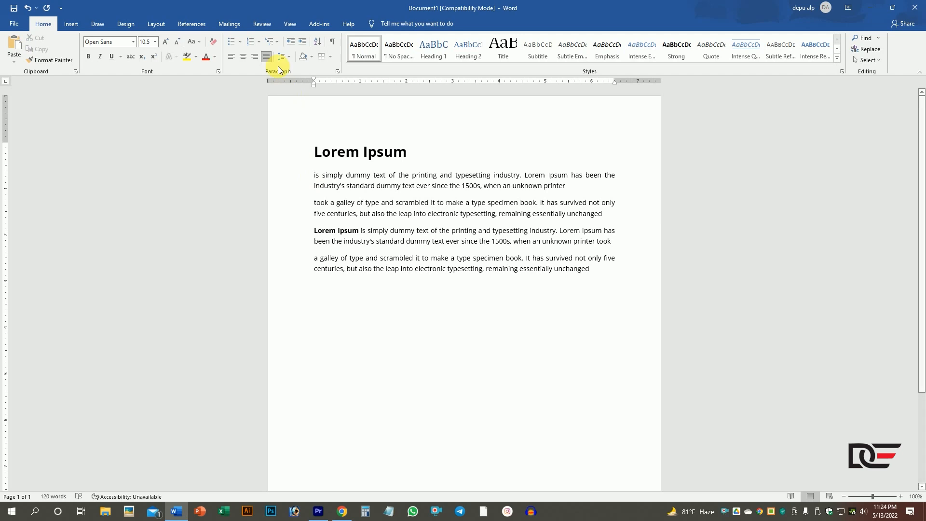
click(259, 43)
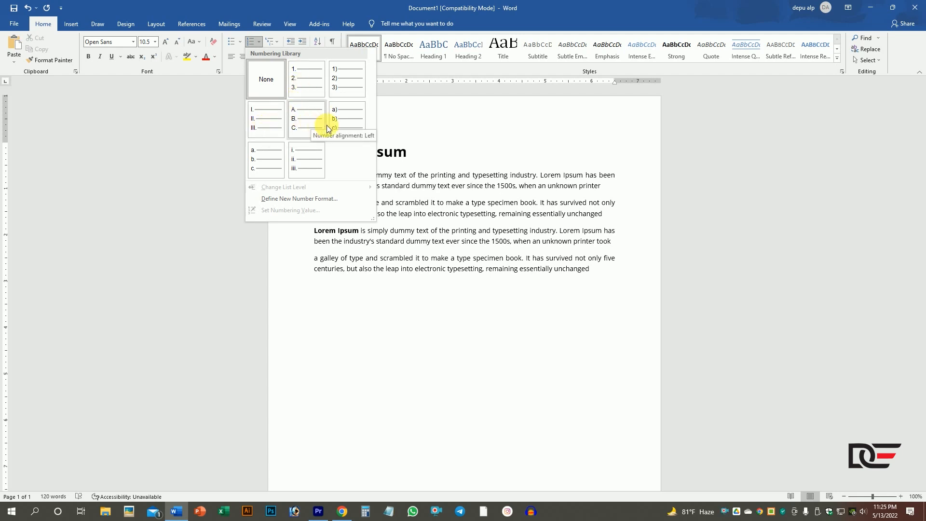
click(337, 90)
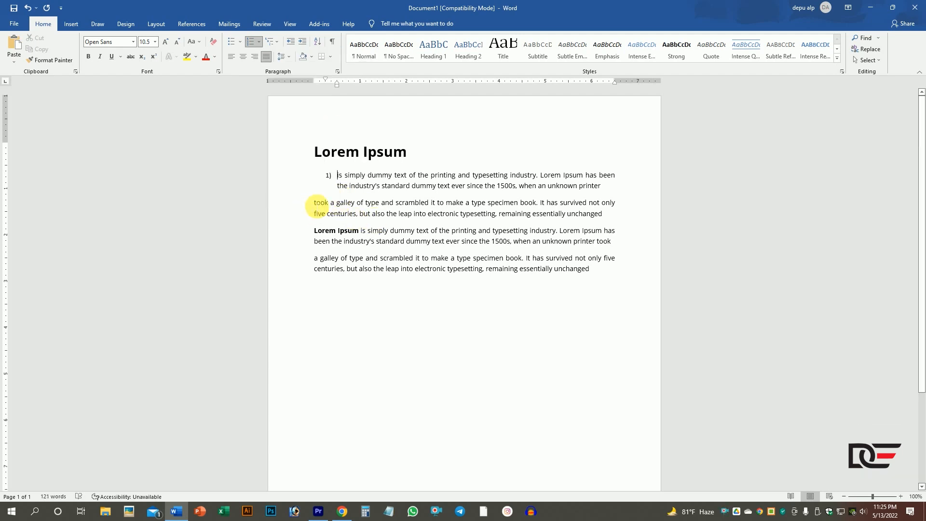
- Apply the I. II. III. Roman numeral numbering to the second paragraph, beginning "took a galley of type"
click(317, 206)
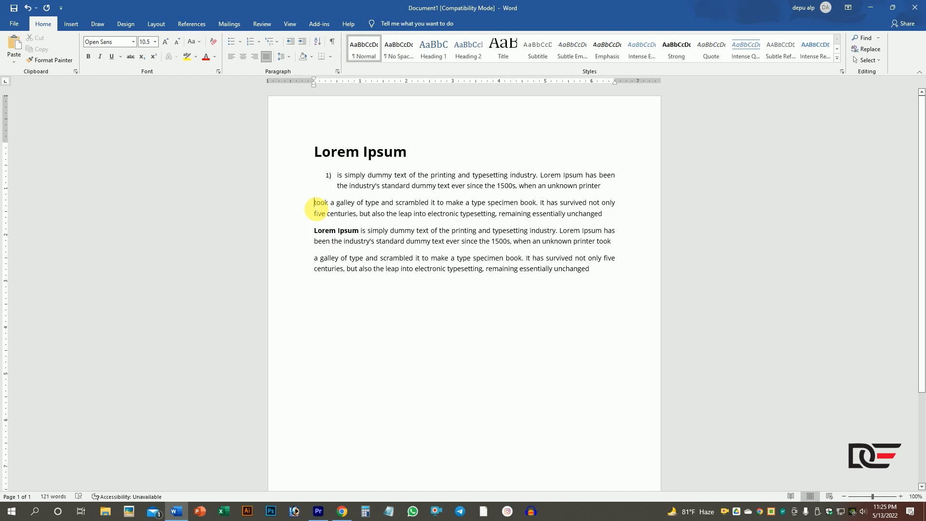
click(258, 43)
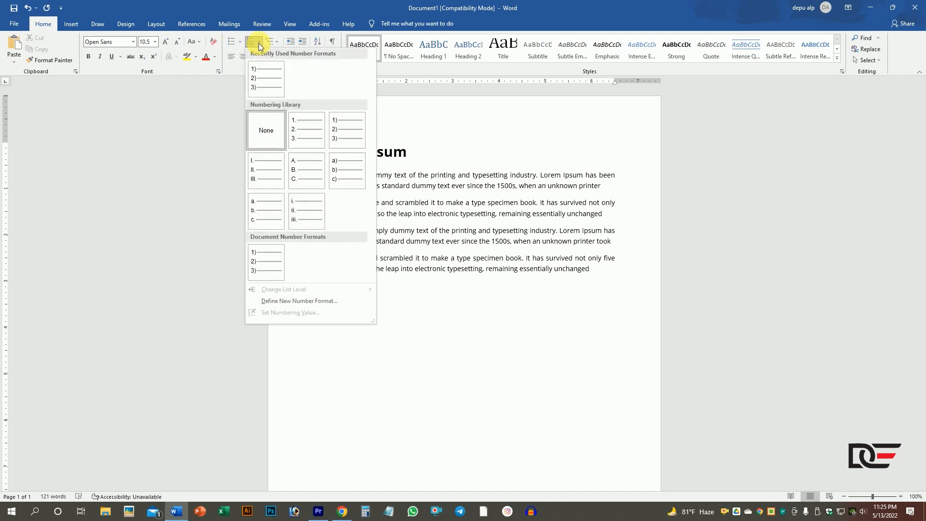
click(255, 165)
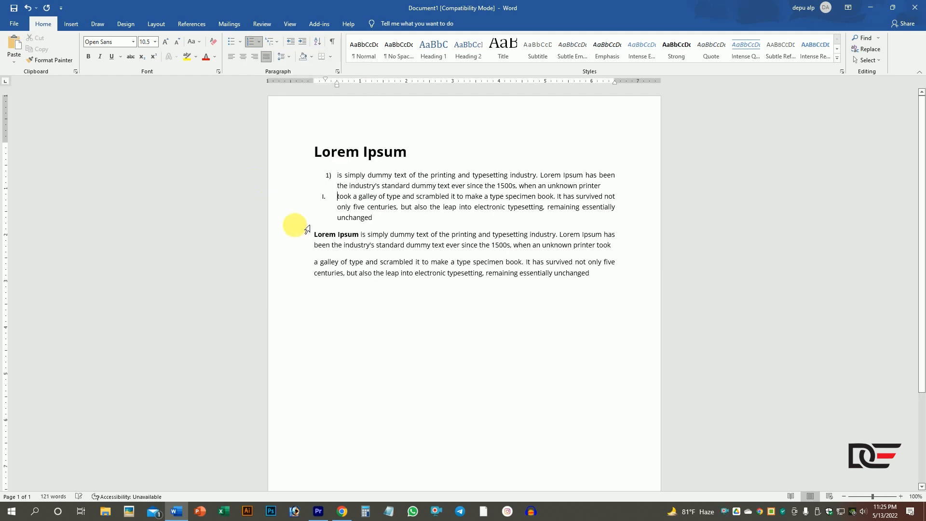
- Apply the a) b) c) numbering to the third paragraph, beginning with the bold "Lorem Ipsum"
click(316, 236)
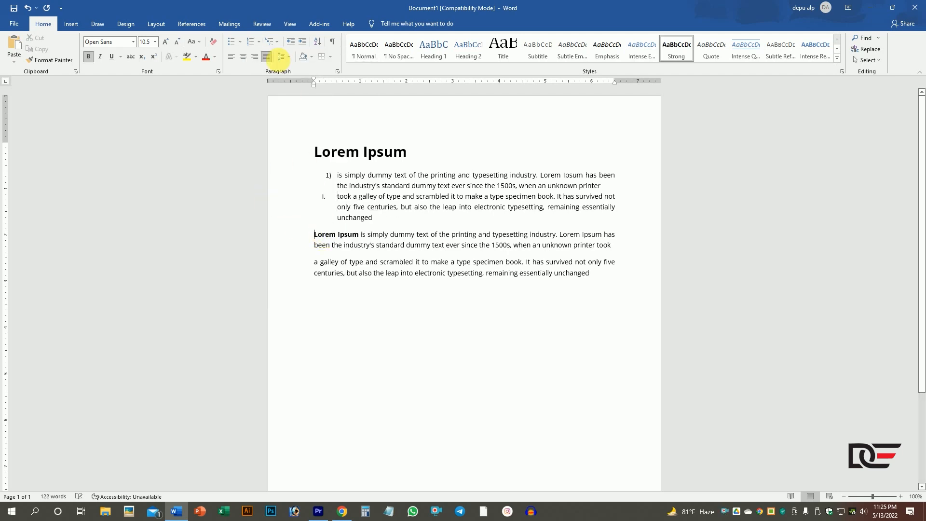
click(262, 44)
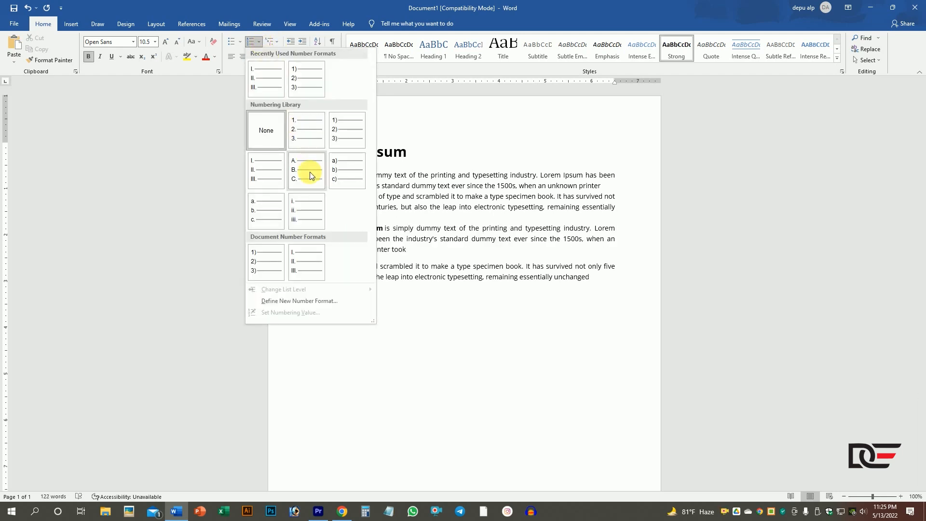
click(338, 172)
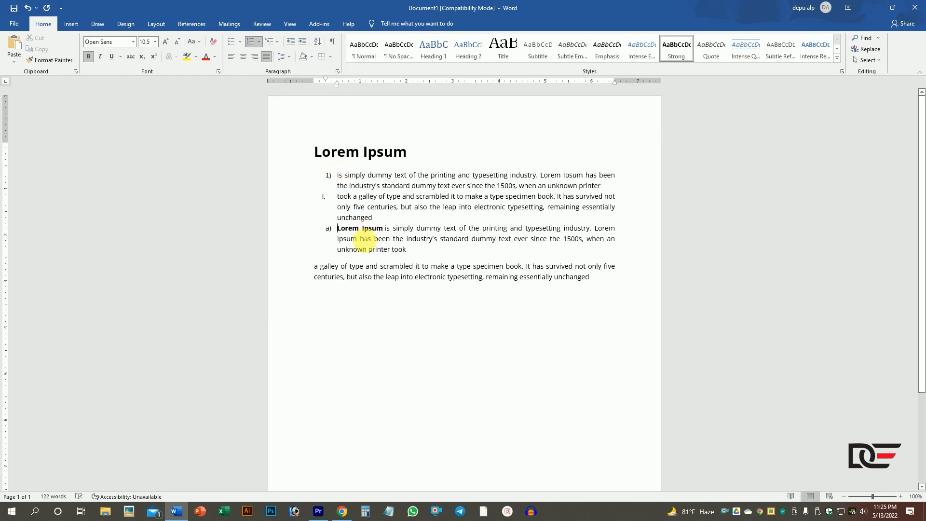
- Apply the A. B. C. numbering to the last paragraph and view the multilevel list library
click(317, 269)
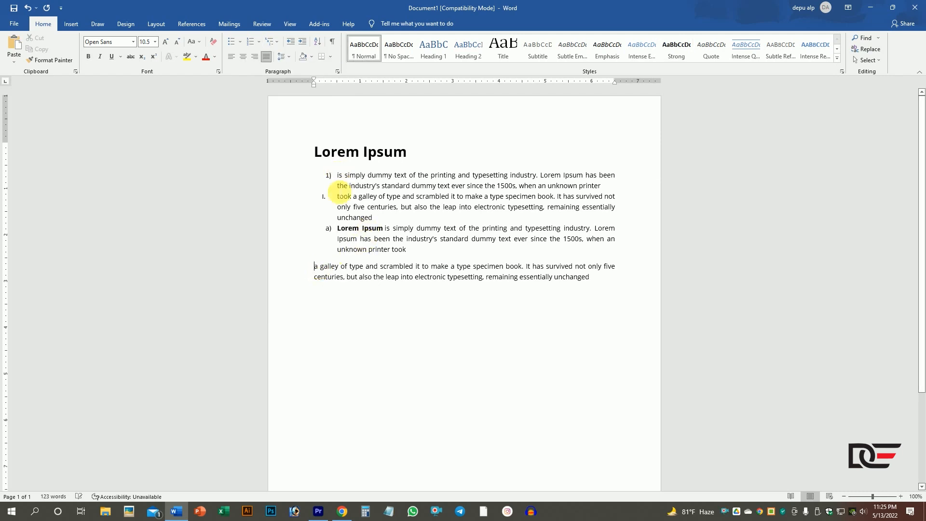
click(260, 42)
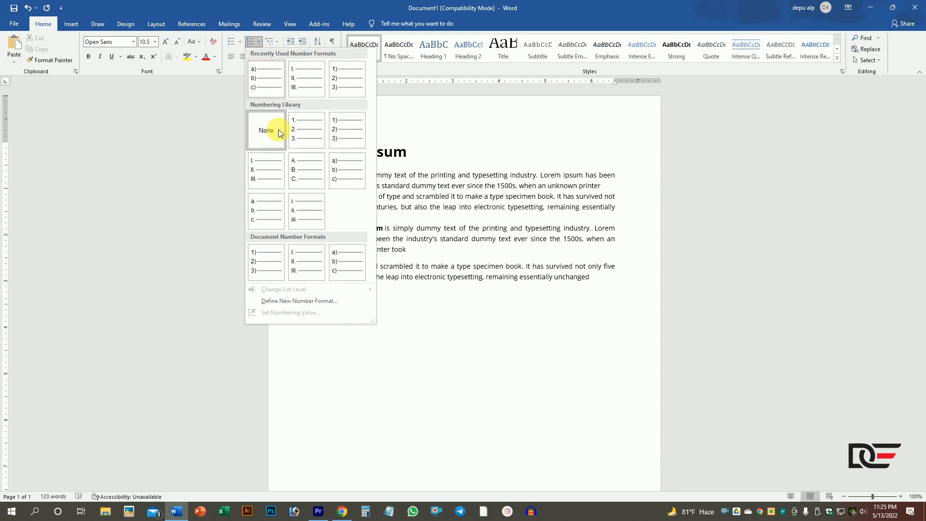
click(311, 177)
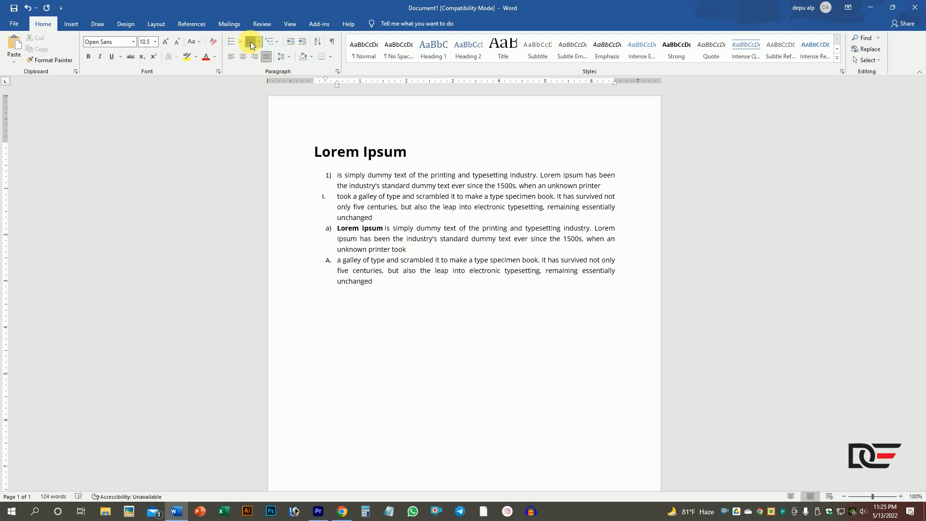
click(280, 44)
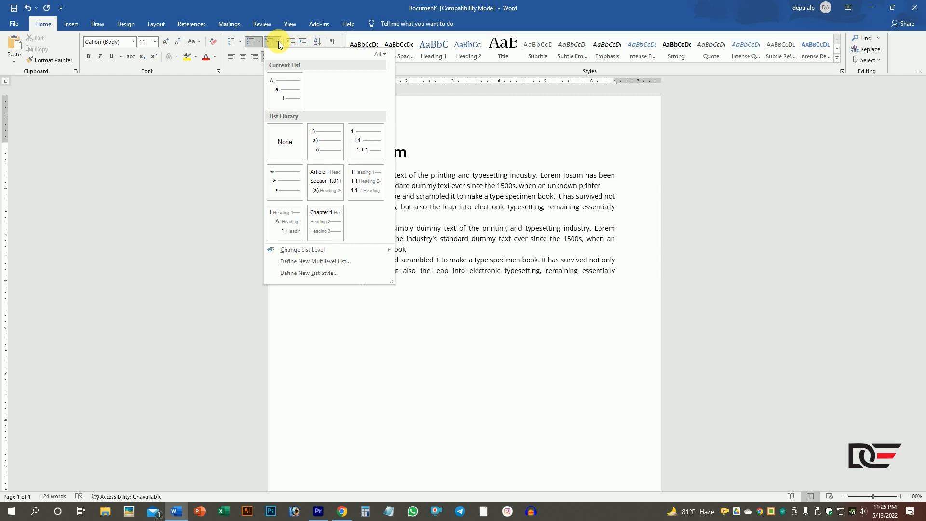
click(278, 41)
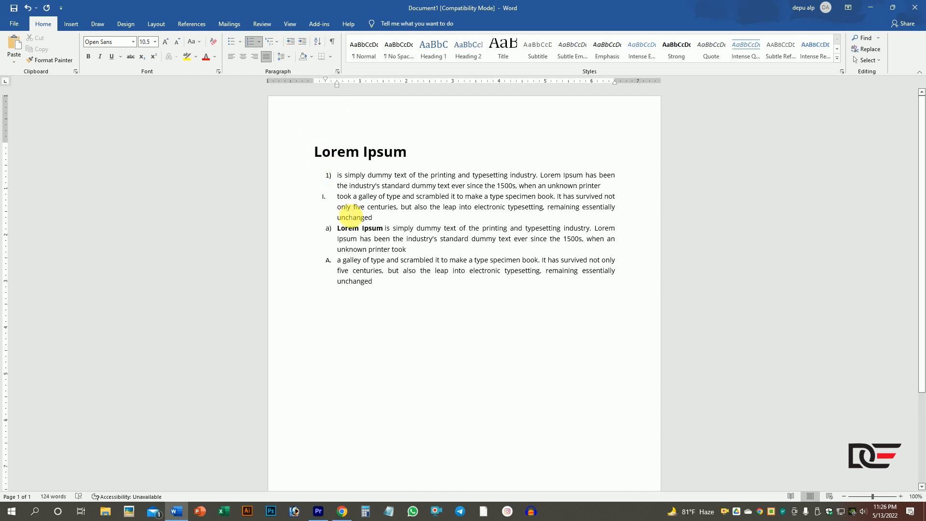
- Decrease the indent of the first two numbered paragraphs by one level
drag(335, 179, 626, 222)
click(327, 178)
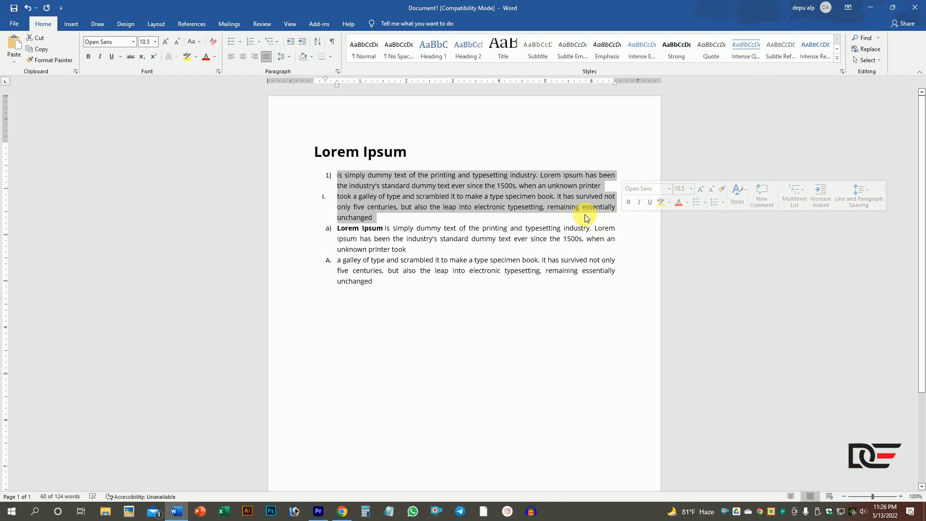
click(291, 44)
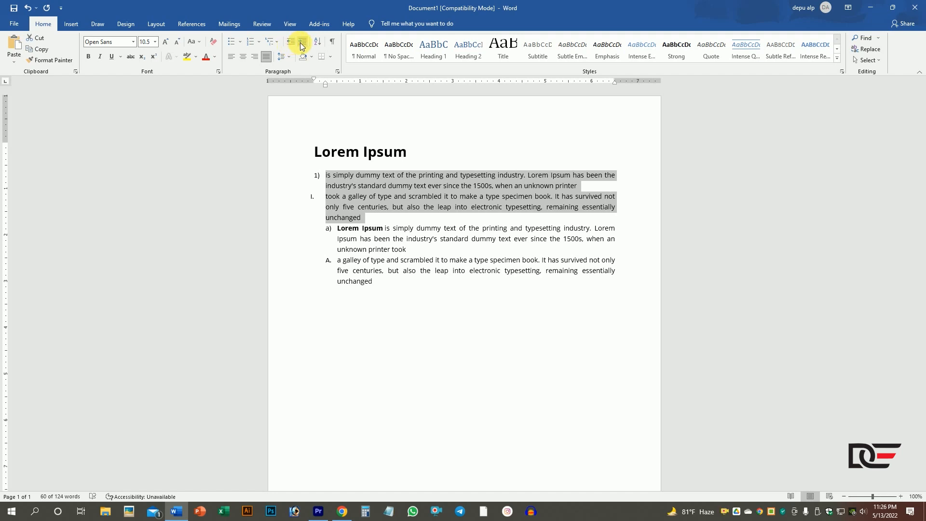
- Increase the indent of the first two paragraphs repeatedly until their text starts at about 2.5 inches on the ruler
click(302, 44)
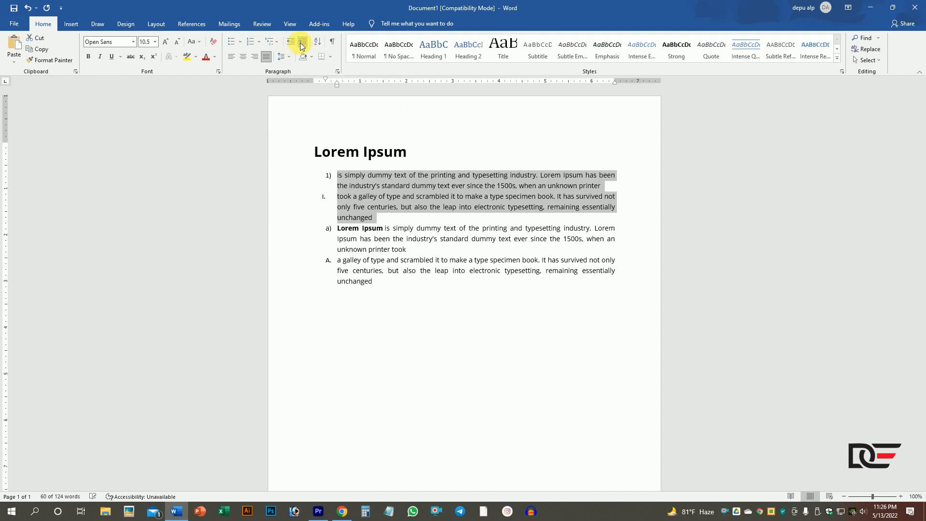
click(302, 43)
click(302, 44)
click(301, 43)
click(302, 43)
click(302, 44)
click(301, 43)
click(302, 44)
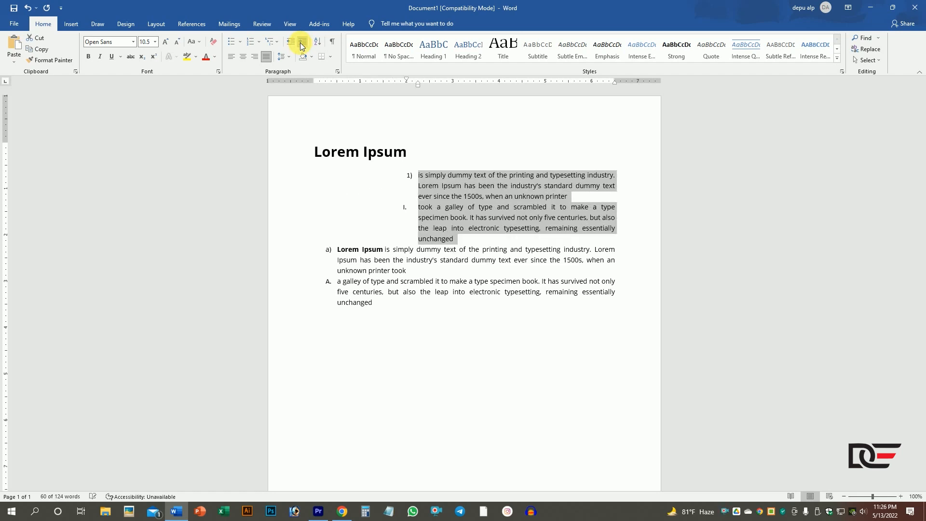
click(302, 43)
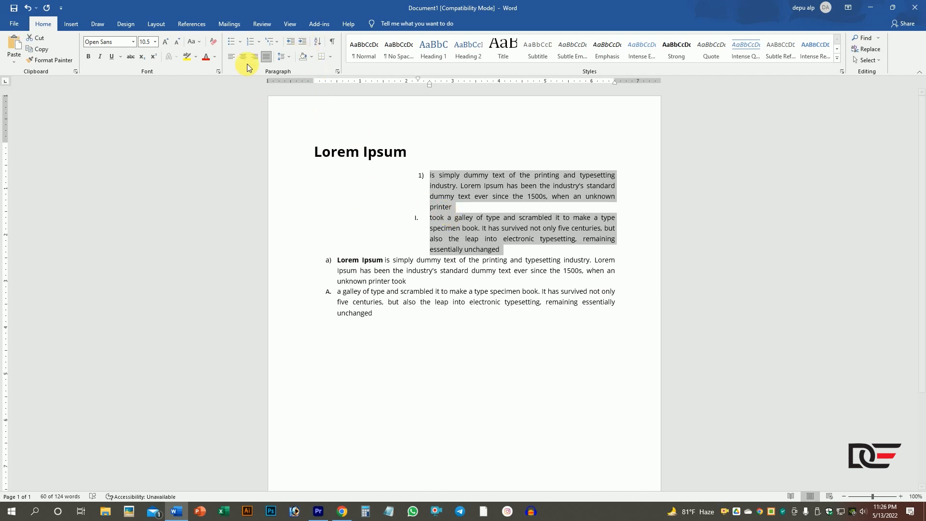
- Decrease the indent of the first two paragraphs until the 1) number sits at the page's left margin
click(293, 41)
click(294, 41)
click(293, 41)
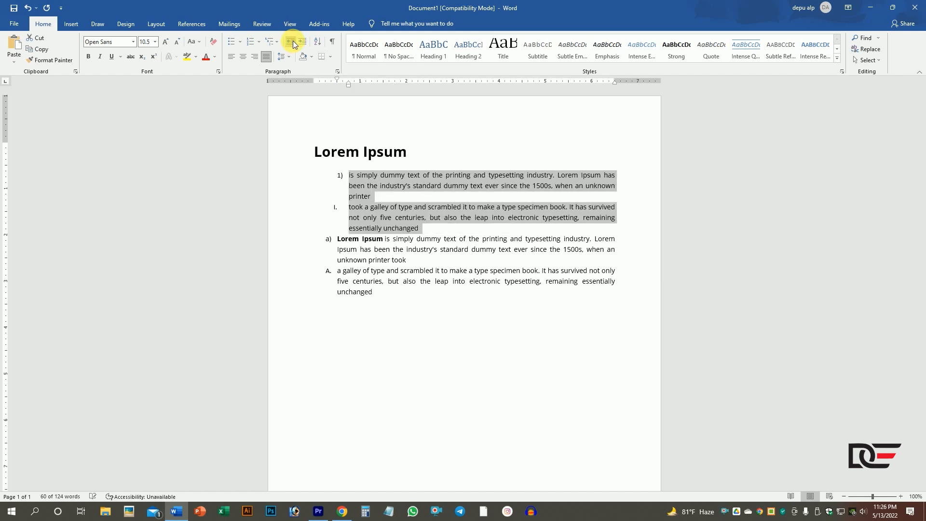
click(294, 41)
click(321, 180)
- Increase the indent of the third paragraph, marked a), until its text starts at about 1.75 inches on the ruler
drag(332, 235, 410, 249)
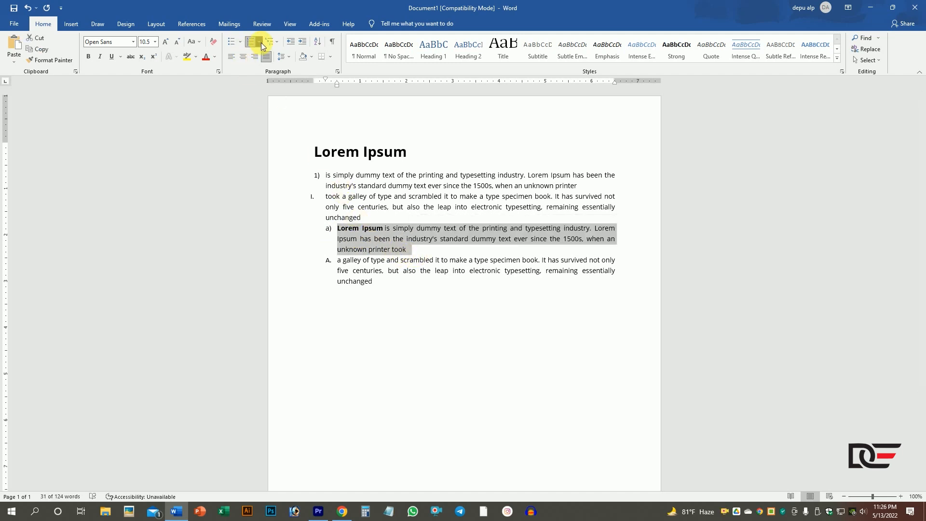
click(304, 46)
click(304, 46)
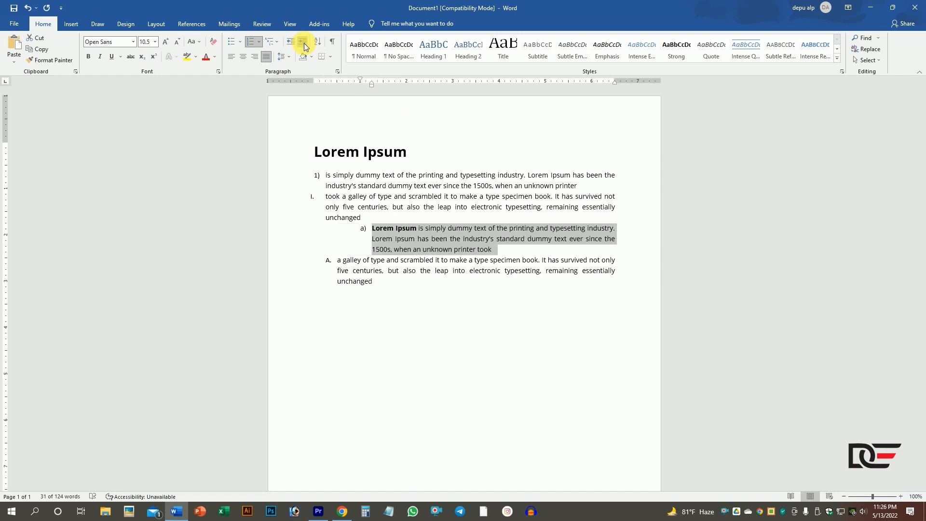
click(304, 46)
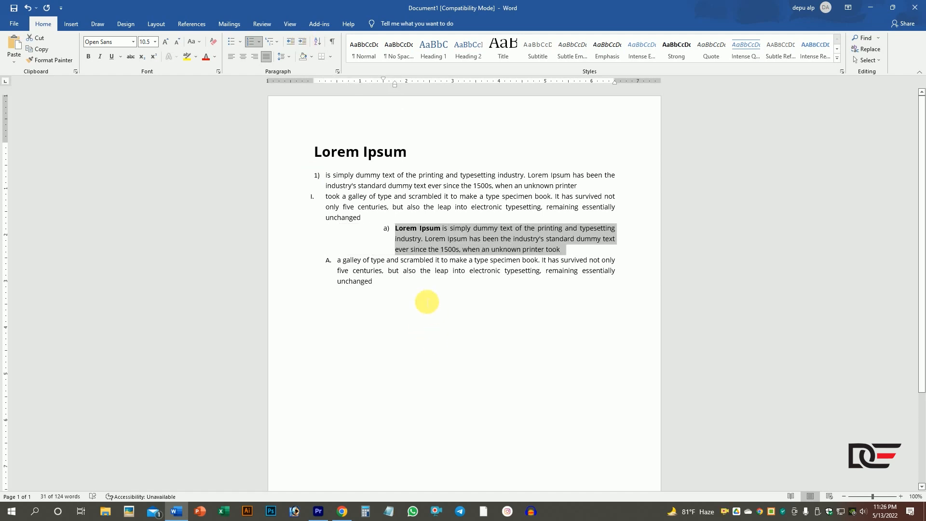
click(412, 299)
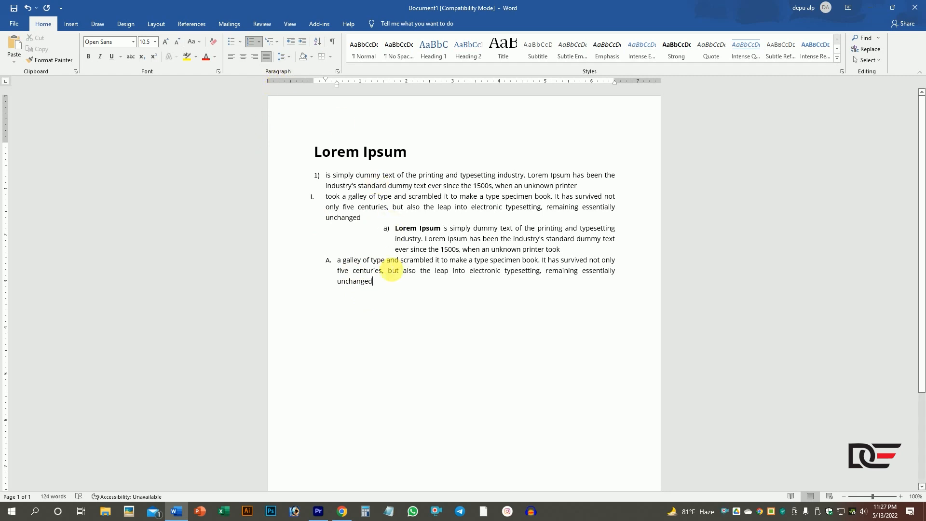
- Try to remove the numbering from the heading and all paragraphs by setting both numbering and bullets to None
drag(398, 291, 270, 129)
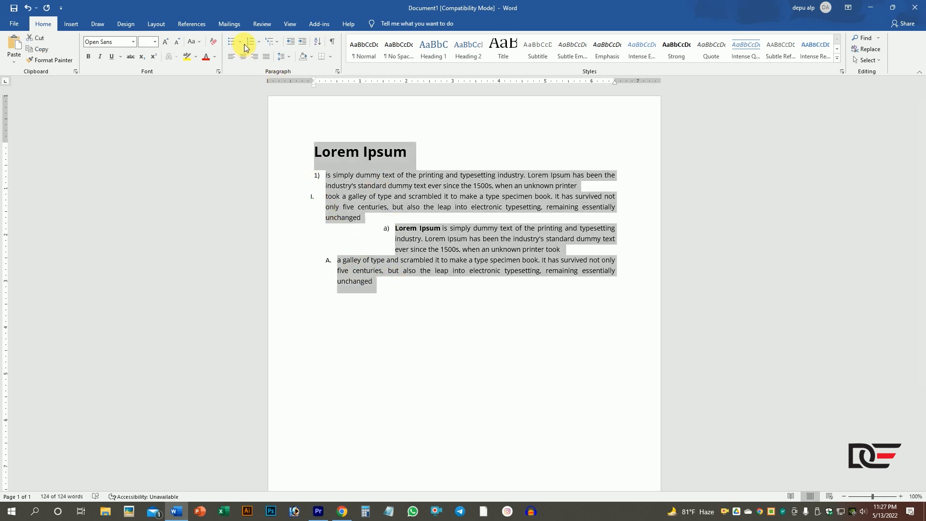
click(259, 42)
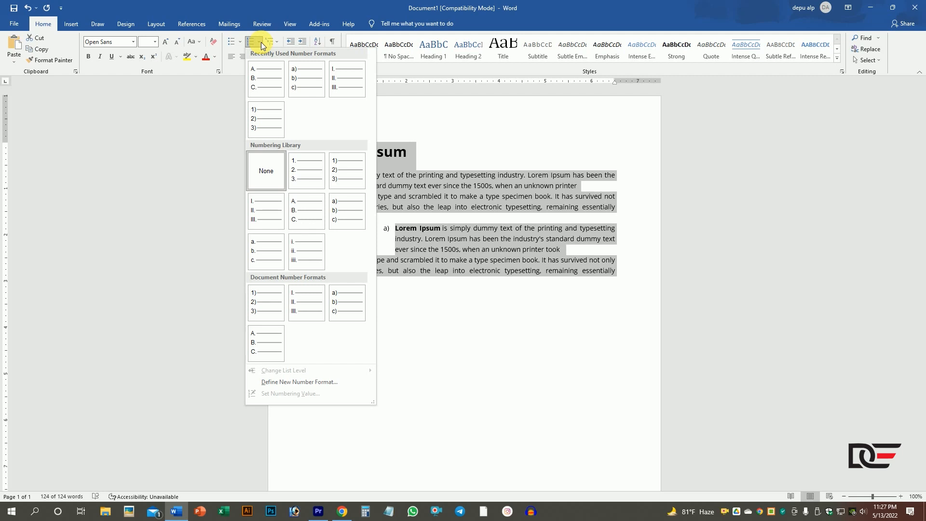
click(274, 180)
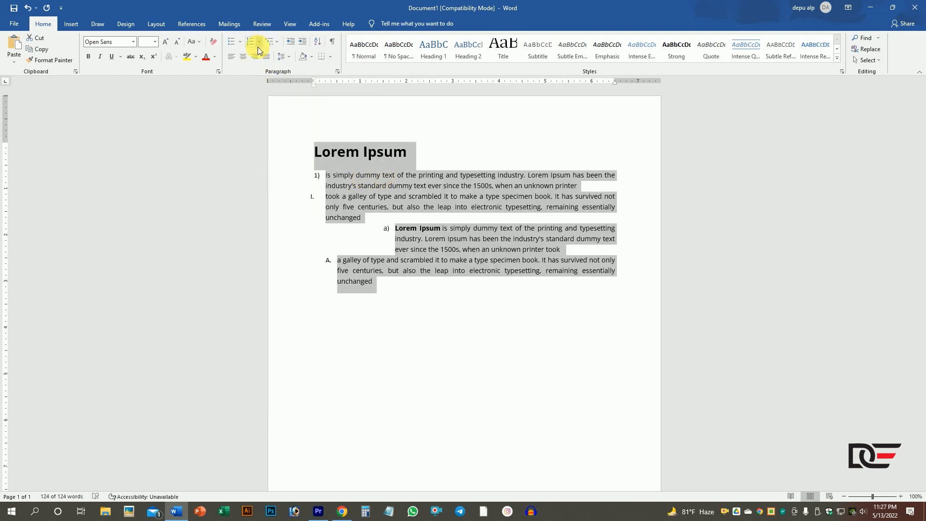
click(240, 43)
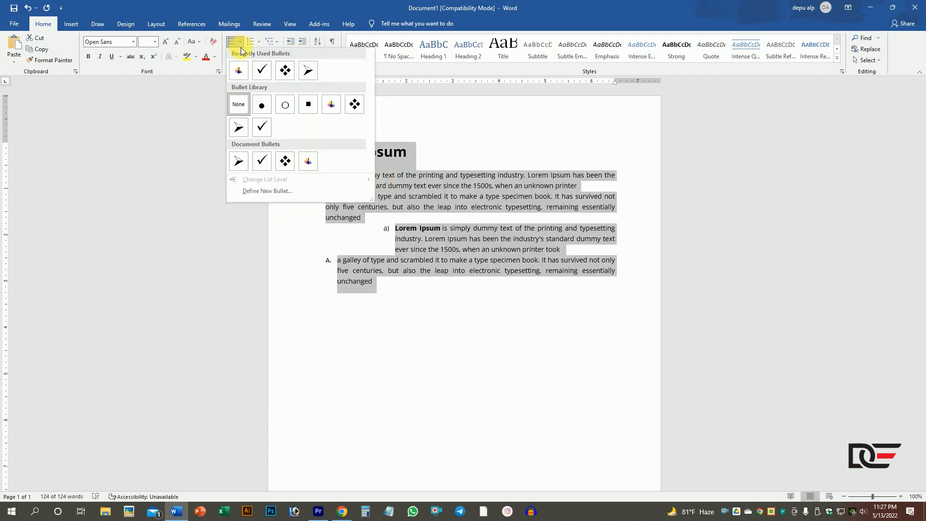
click(238, 104)
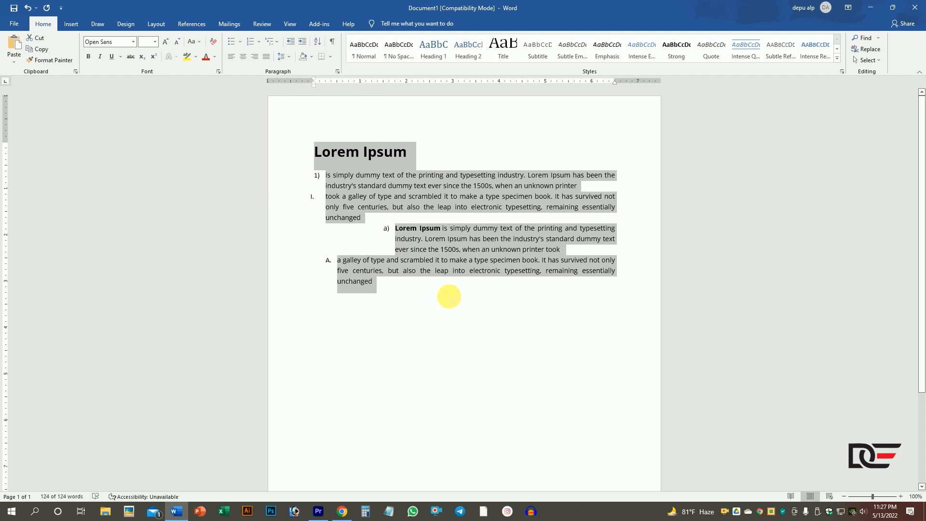
- Replace all the text with the copied Lorem Ipsum paragraph and remove its list letter and indent
key(Delete)
text(Lorem Ipsum is simply dummy text of the printing and typesetting industry. Lorem Ipsum has been the industry's standard dummy text ever since the 1500s, when an unknown printer took a galley of type and scrambled it to make a type specimen book. It has survived not only five centuries, but also the leap into electronic typesetting, remaining essentially unchanged)
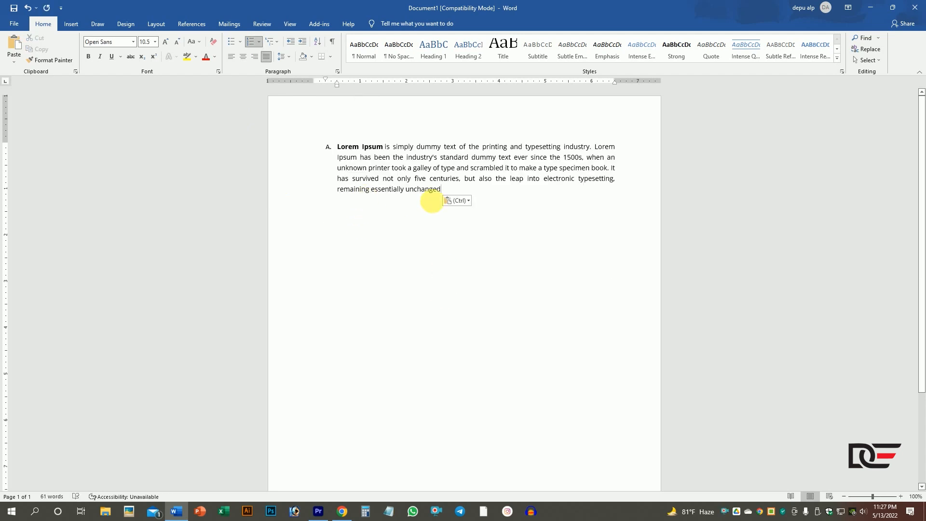
key(ctrl+a)
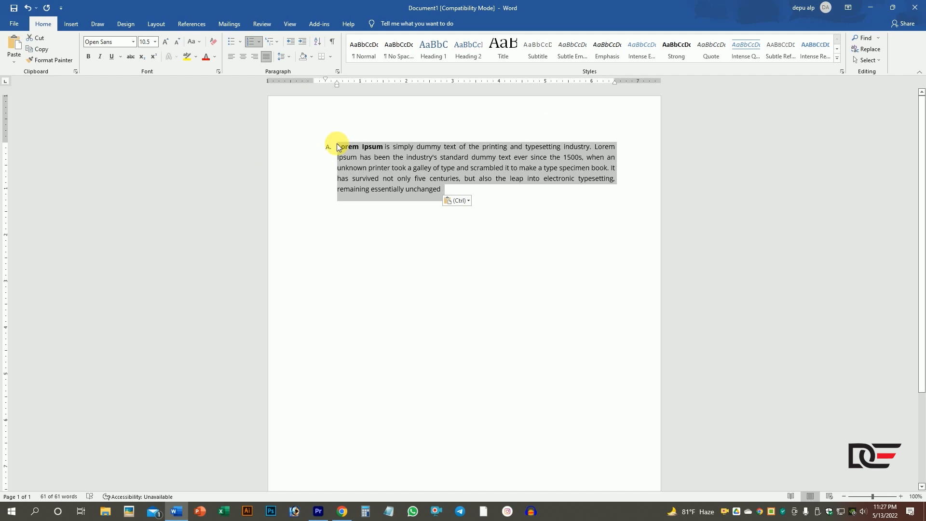
click(340, 140)
key(BackSpace)
key(BackSpace)
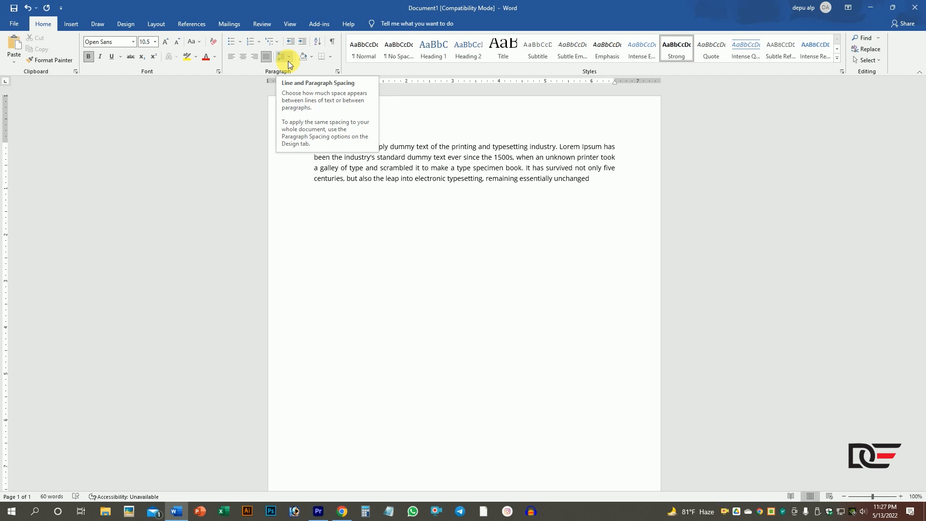
click(600, 180)
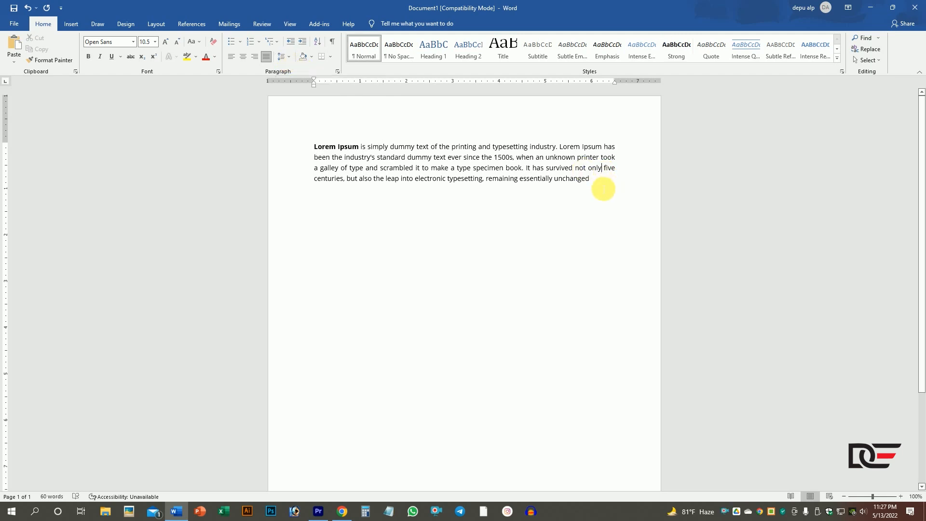
drag(597, 183, 314, 146)
click(348, 170)
click(372, 149)
click(378, 160)
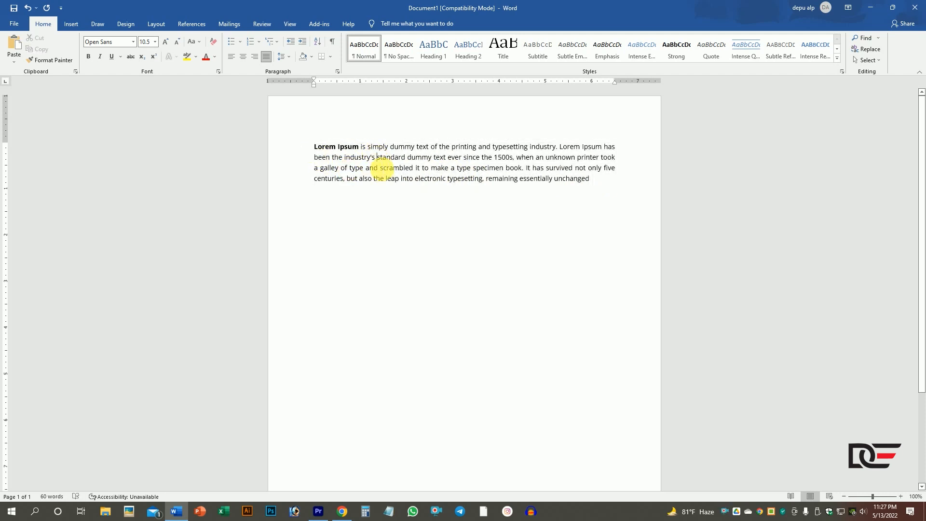
click(380, 169)
mouse_move(376, 147)
mouse_down()
mouse_move(379, 178)
mouse_move(384, 148)
mouse_up()
click(608, 176)
drag(616, 157, 610, 148)
click(618, 153)
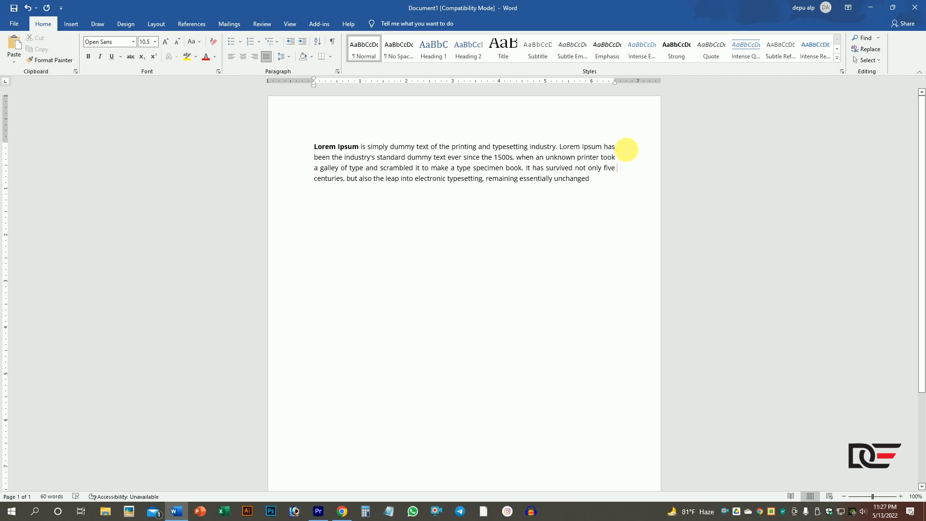
click(610, 183)
- Try Single and 1.5 lines as the whole paragraph's line spacing in the Paragraph settings
drag(610, 184, 314, 146)
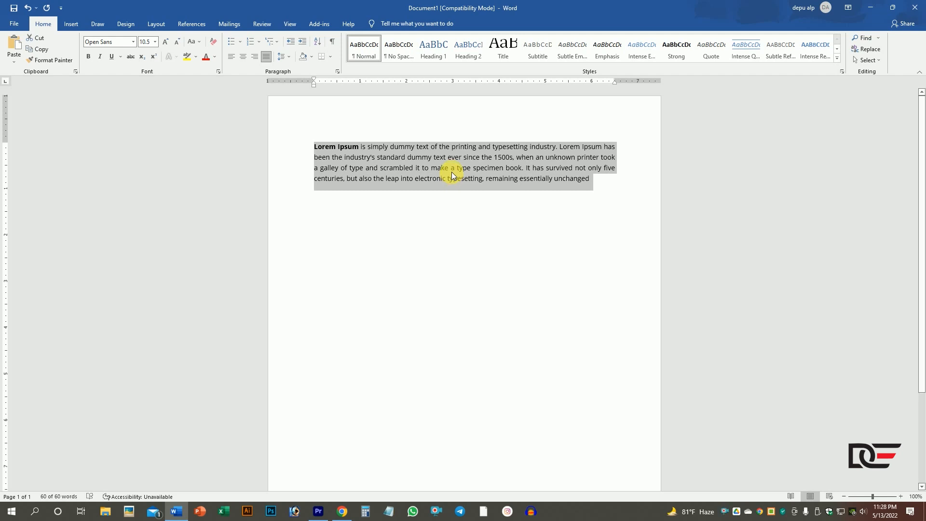
click(288, 59)
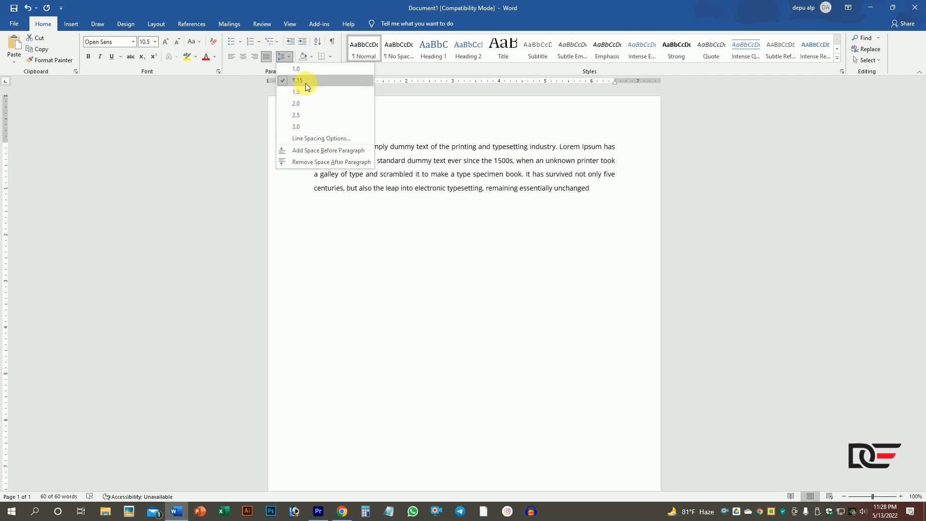
click(311, 144)
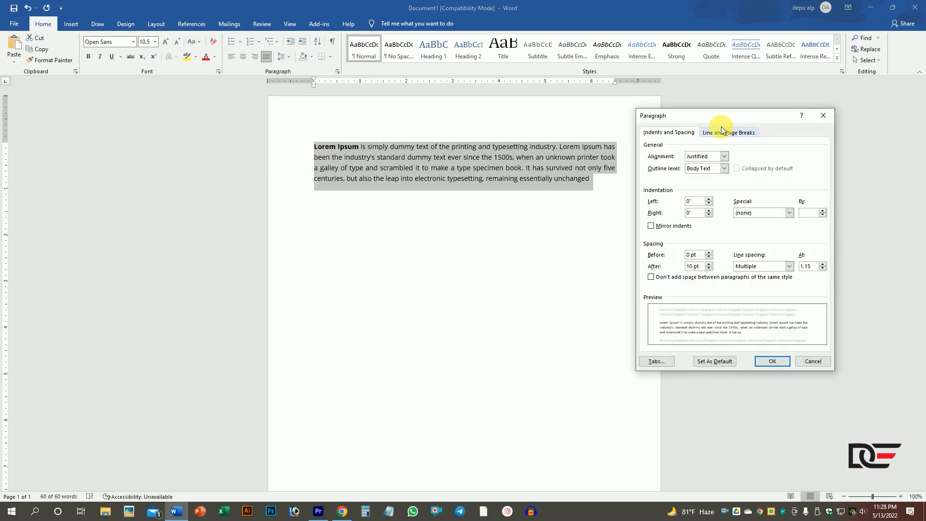
drag(727, 109, 727, 83)
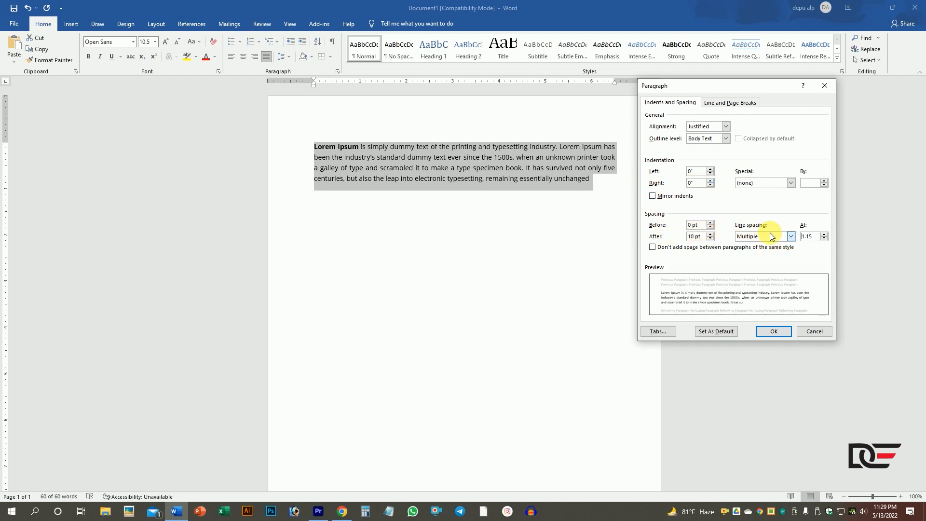
click(791, 237)
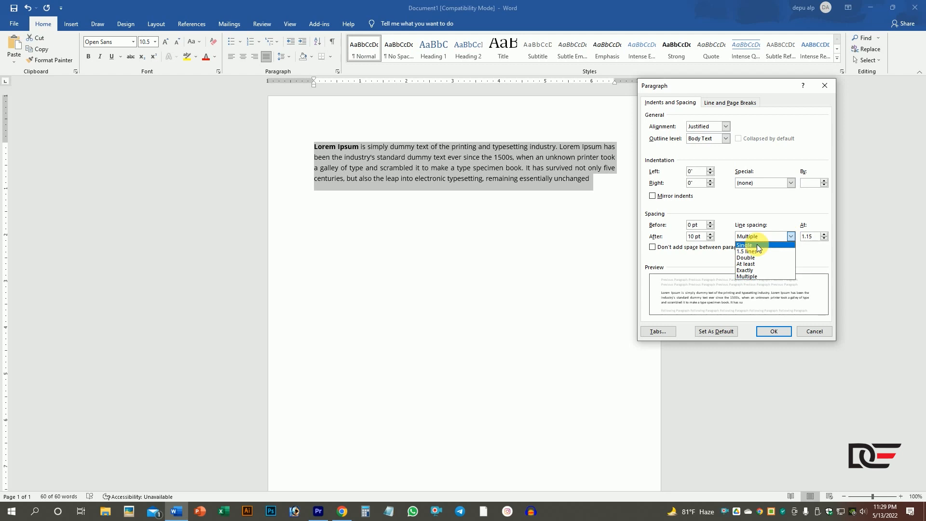
click(757, 244)
click(785, 240)
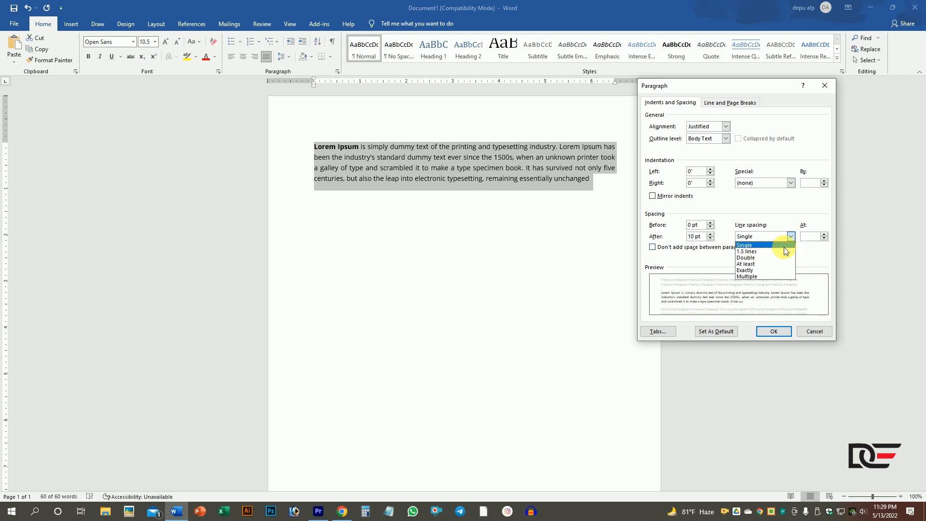
click(747, 251)
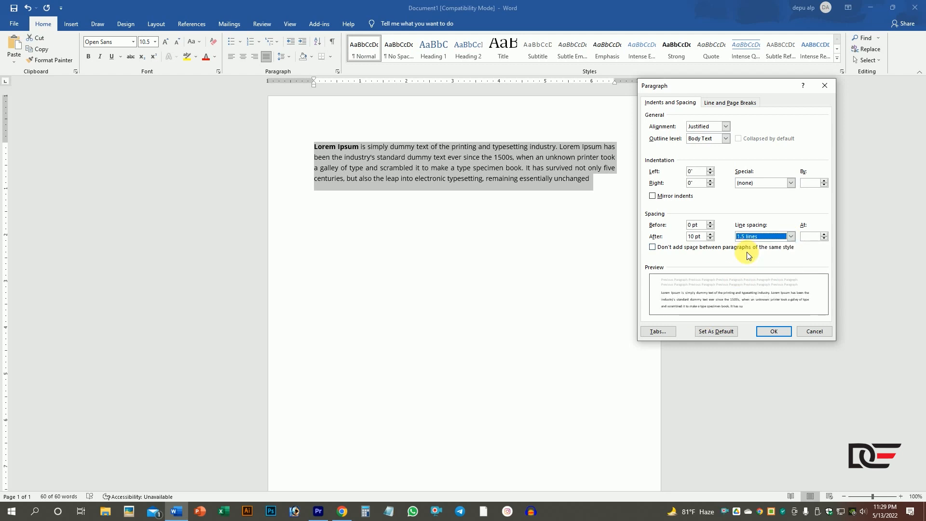
- Set the paragraph's line spacing to Double and apply it
click(789, 238)
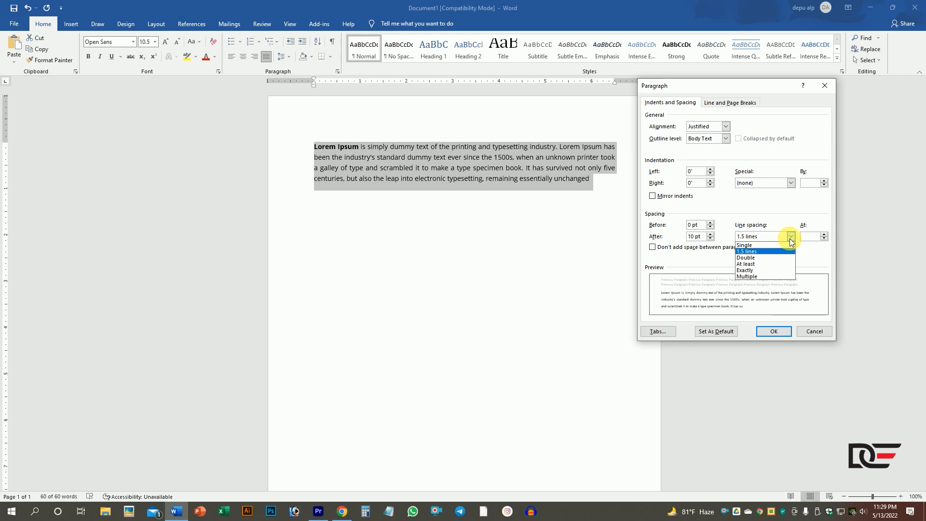
click(757, 258)
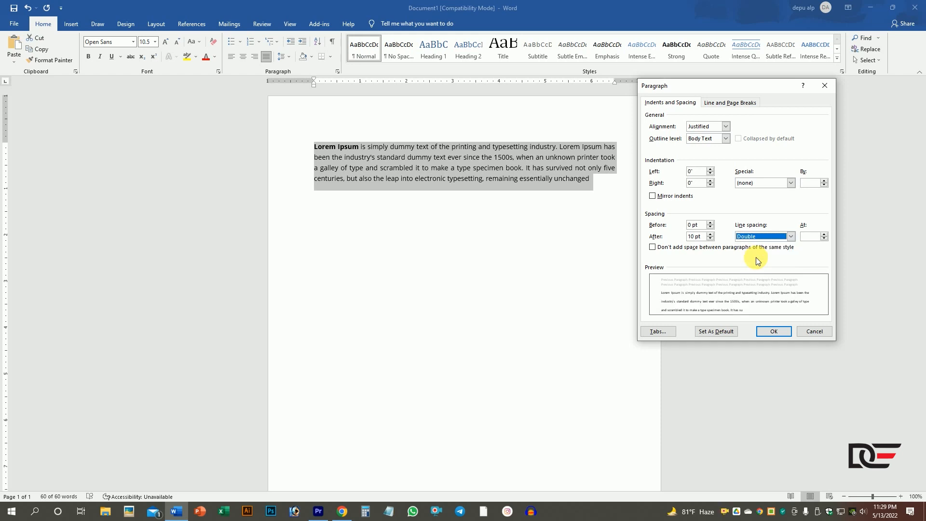
click(773, 333)
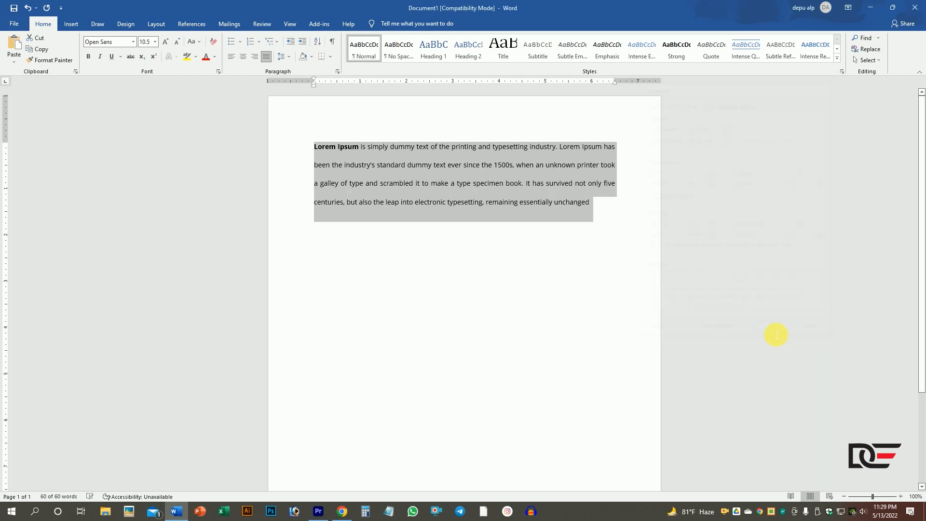
- Set the line spacing of the whole Lorem Ipsum paragraph to 1.0
click(372, 148)
drag(558, 203, 317, 145)
click(291, 59)
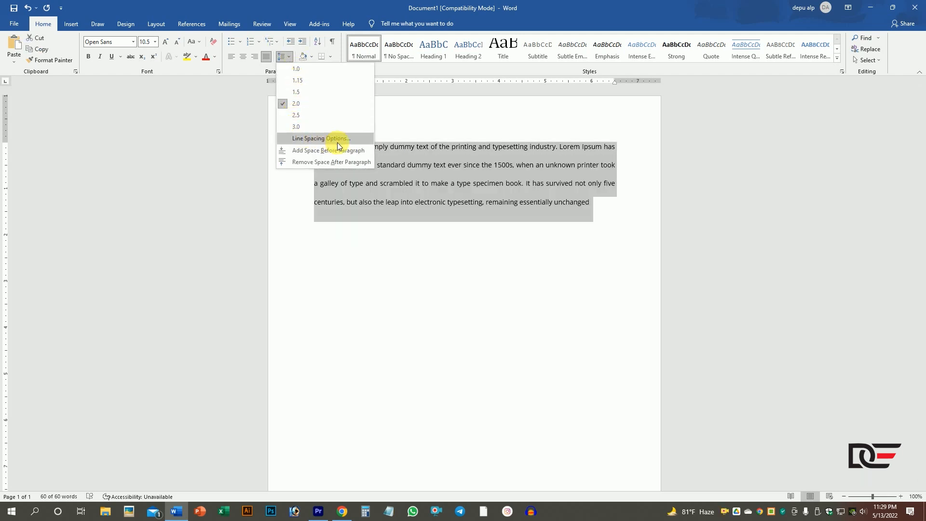
click(303, 71)
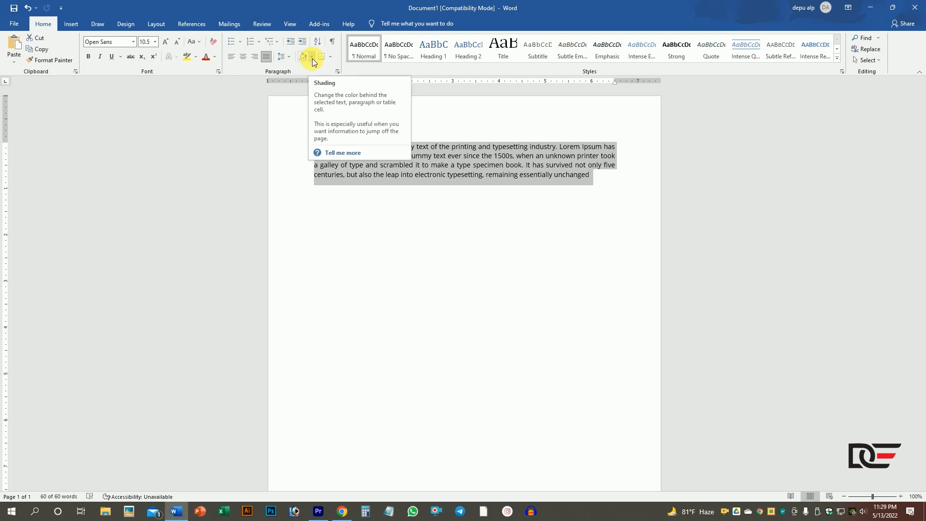
- Split the bold words Lorem Ipsum onto their own line as a heading, with an empty paragraph below them
click(462, 247)
click(361, 148)
key(Return)
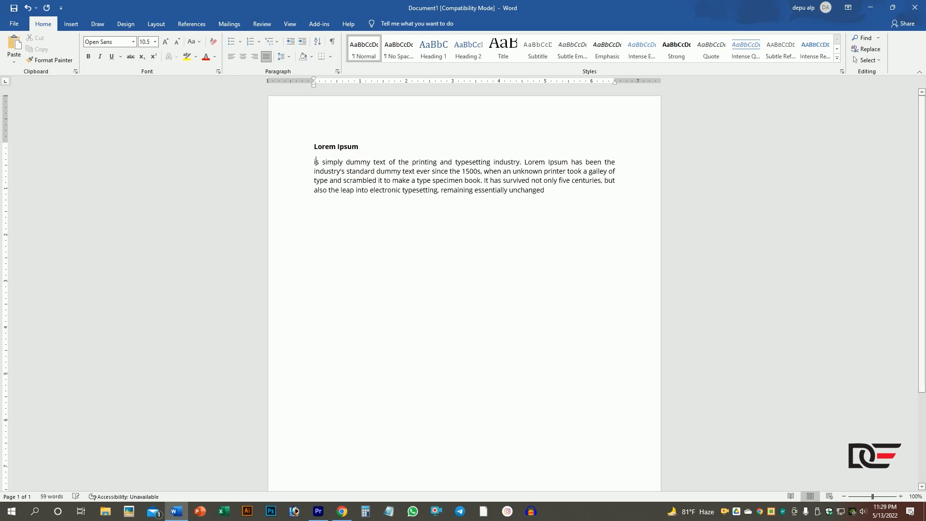
key(Return)
- Enlarge the Lorem Ipsum heading to 22 pt and center it
drag(383, 148, 296, 145)
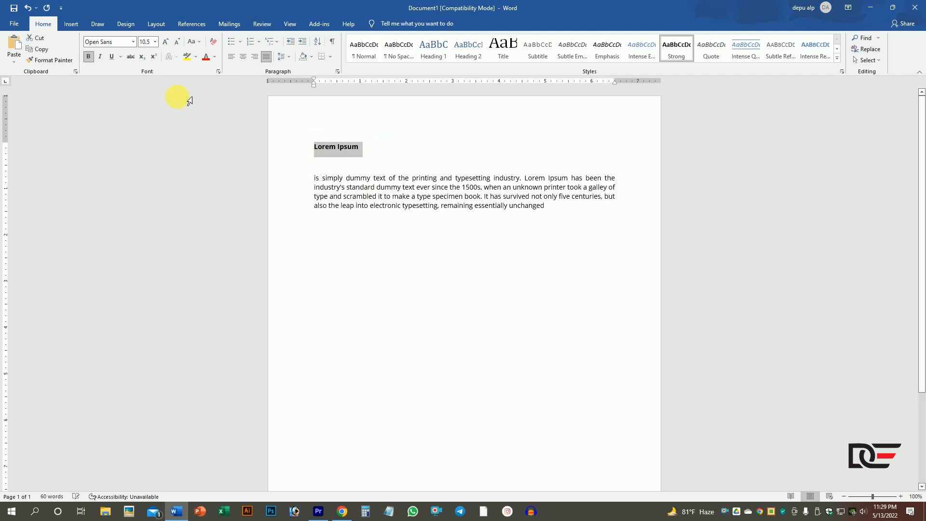
click(165, 42)
click(166, 42)
click(166, 43)
click(166, 42)
click(165, 43)
click(166, 42)
click(166, 42)
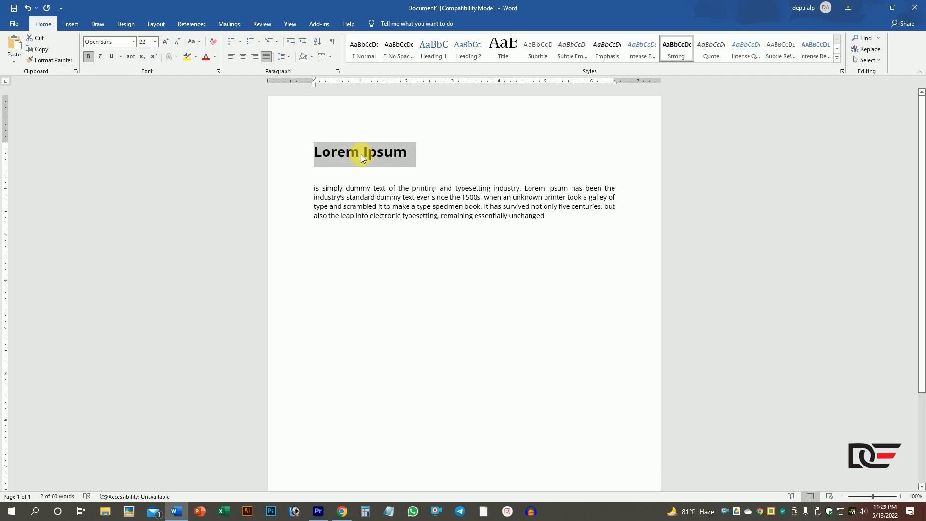
click(243, 58)
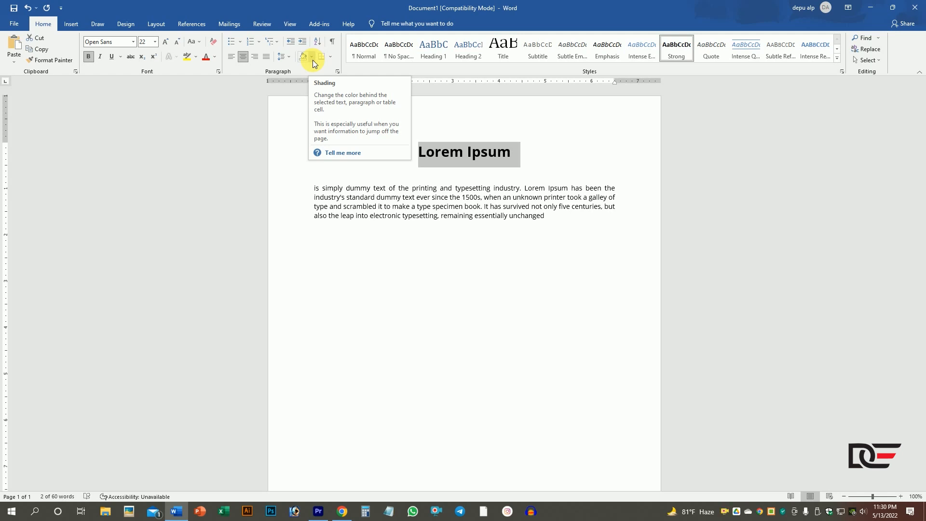
- Apply red shading from the standard colors to the Lorem Ipsum heading
click(519, 156)
drag(519, 156, 387, 160)
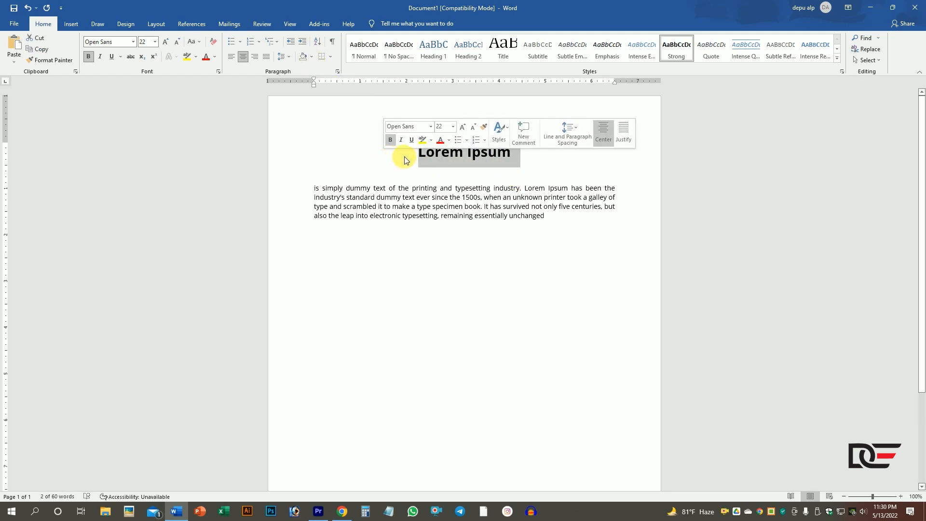
click(311, 59)
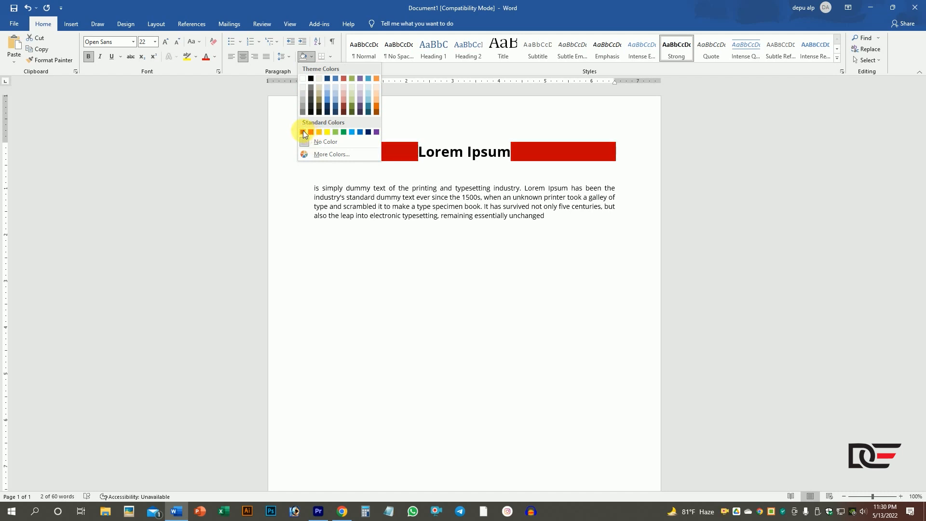
click(311, 131)
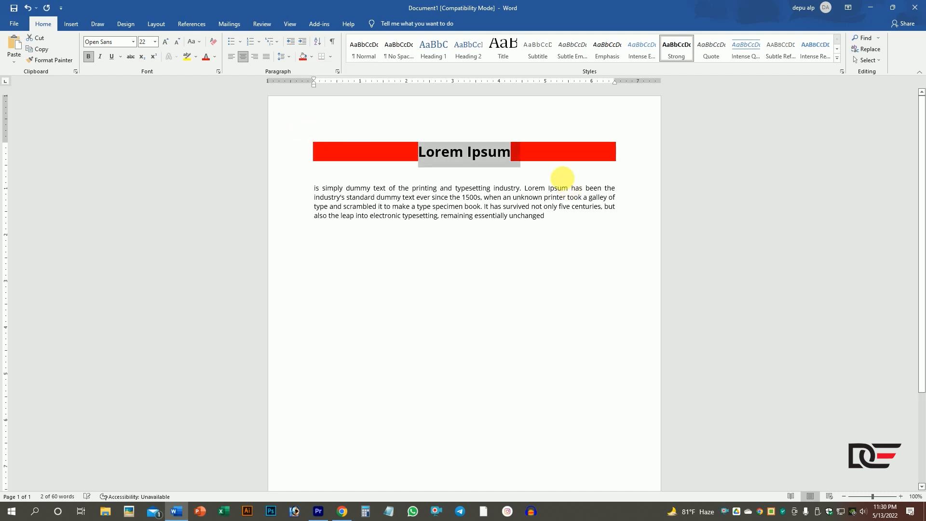
click(532, 173)
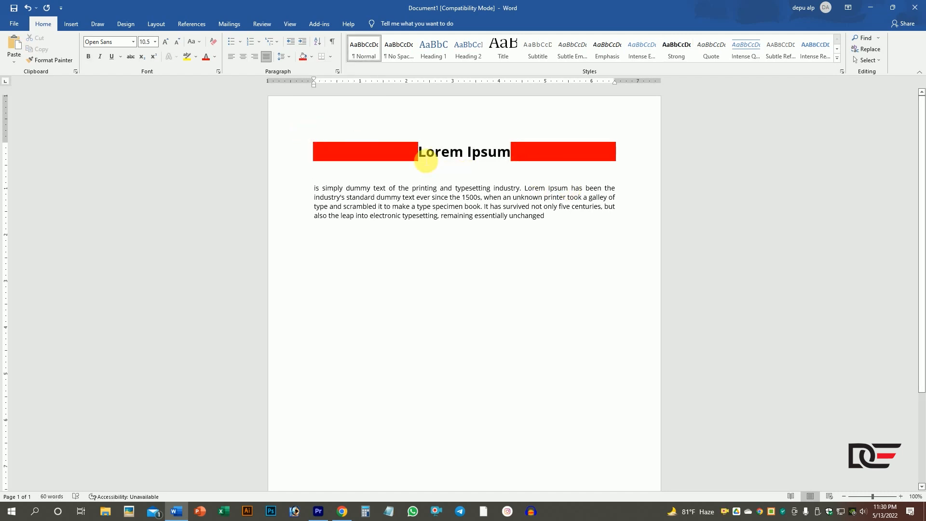
triple_click(514, 162)
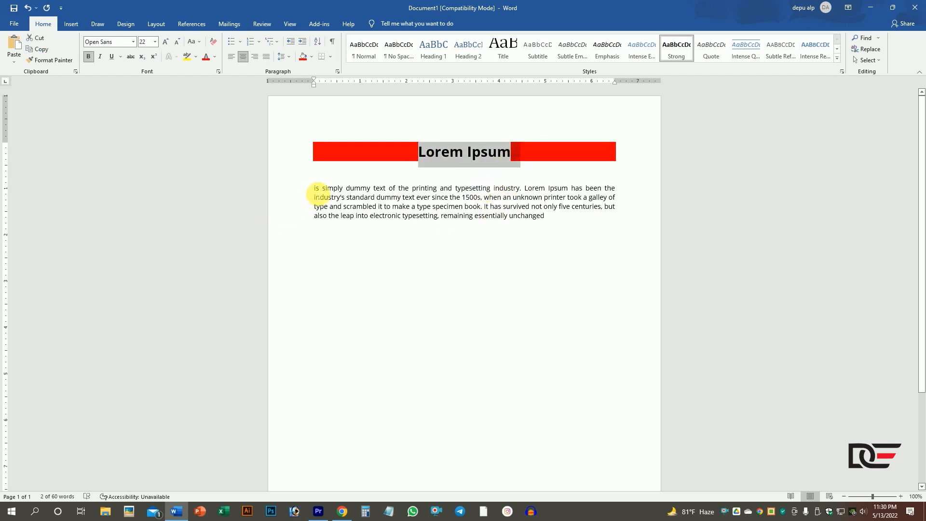
- Shade the first line of the body text with the darkest purple theme color
click(304, 190)
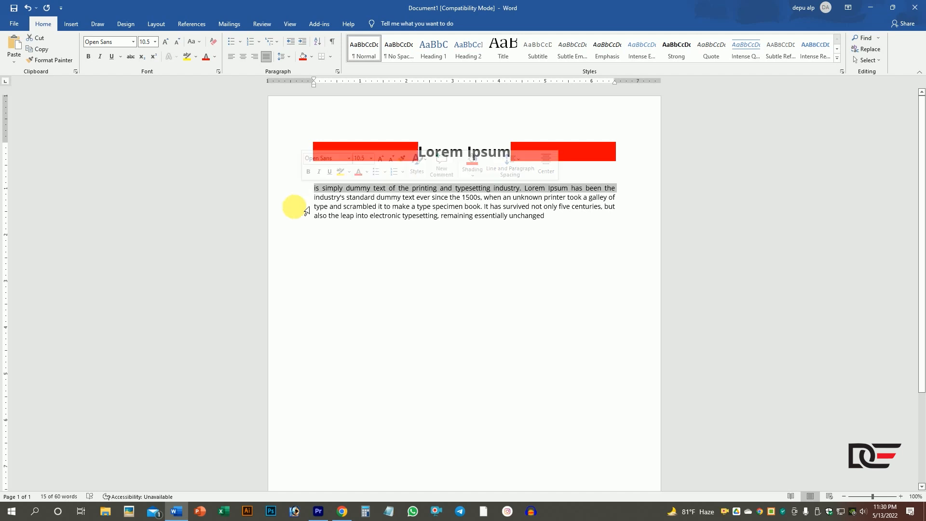
click(312, 57)
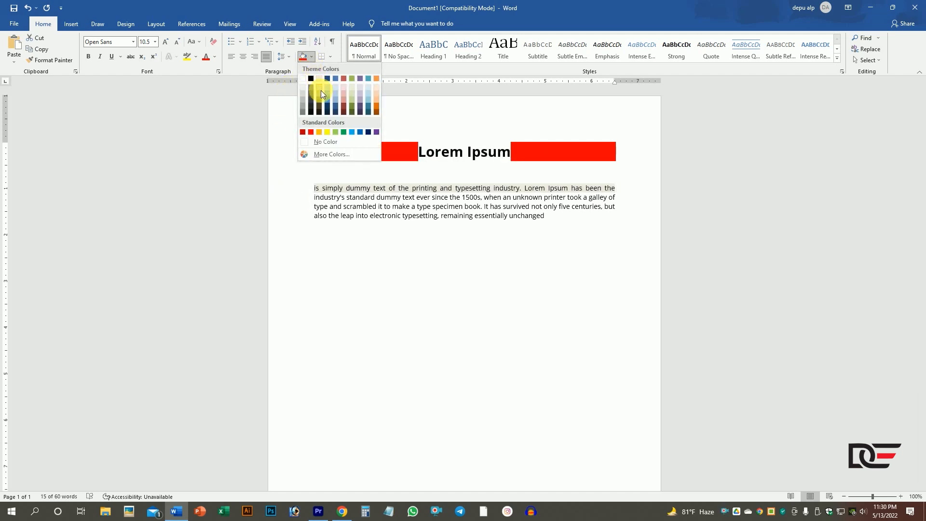
click(358, 112)
click(434, 230)
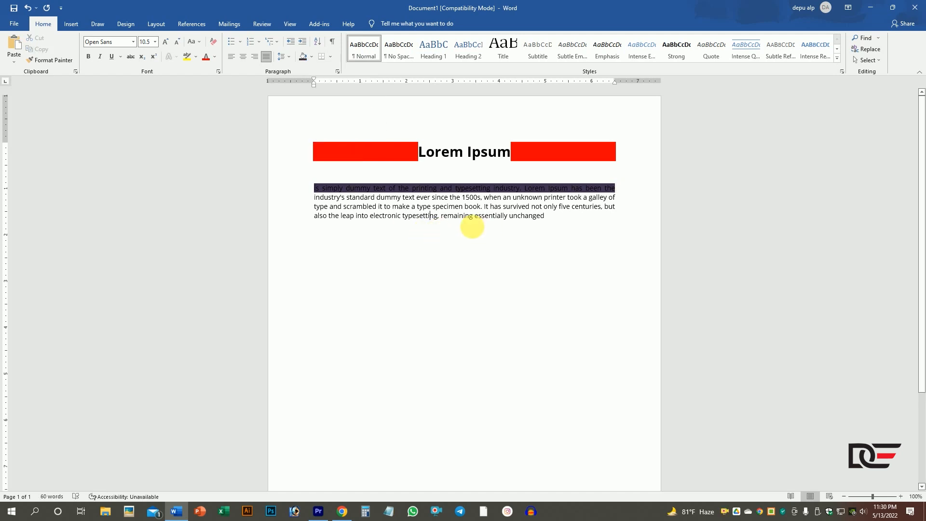
- Change the font color of the purple-shaded first body line to White, Background 1
drag(319, 189, 615, 191)
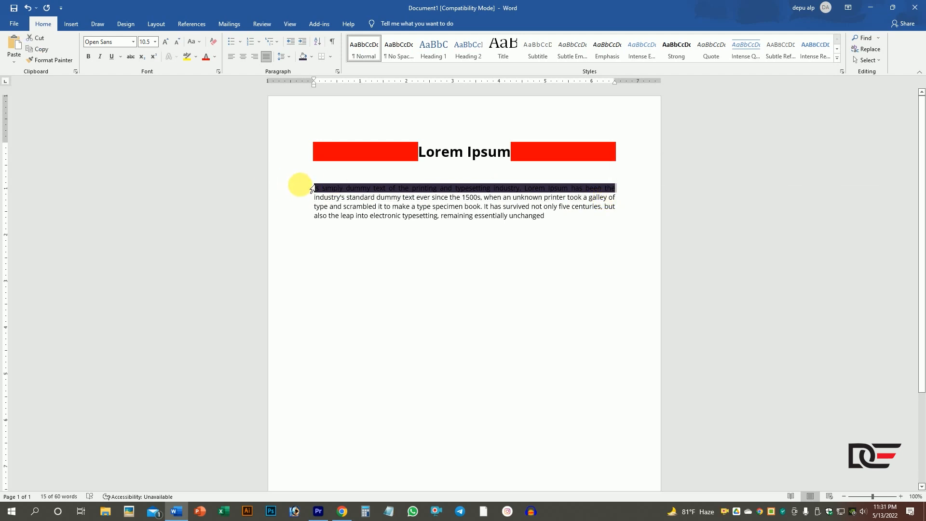
click(360, 189)
drag(317, 191, 616, 190)
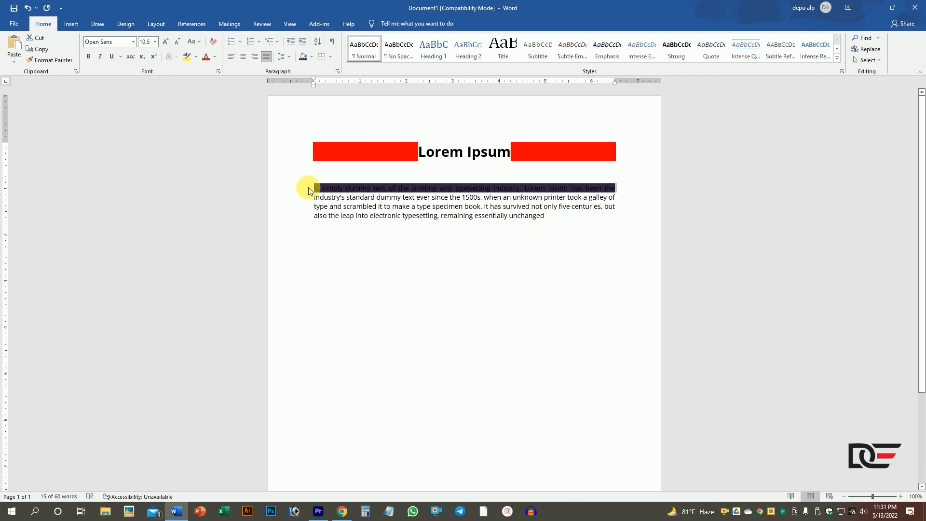
click(216, 60)
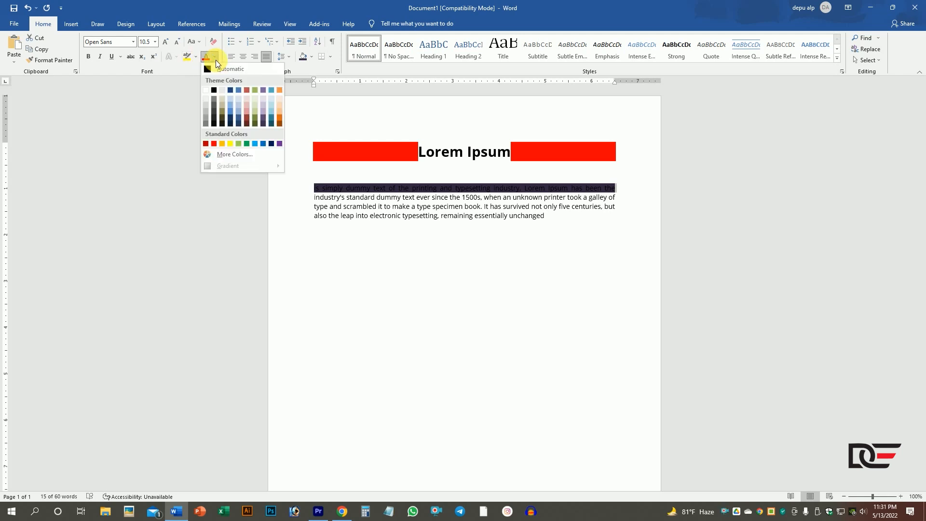
click(207, 90)
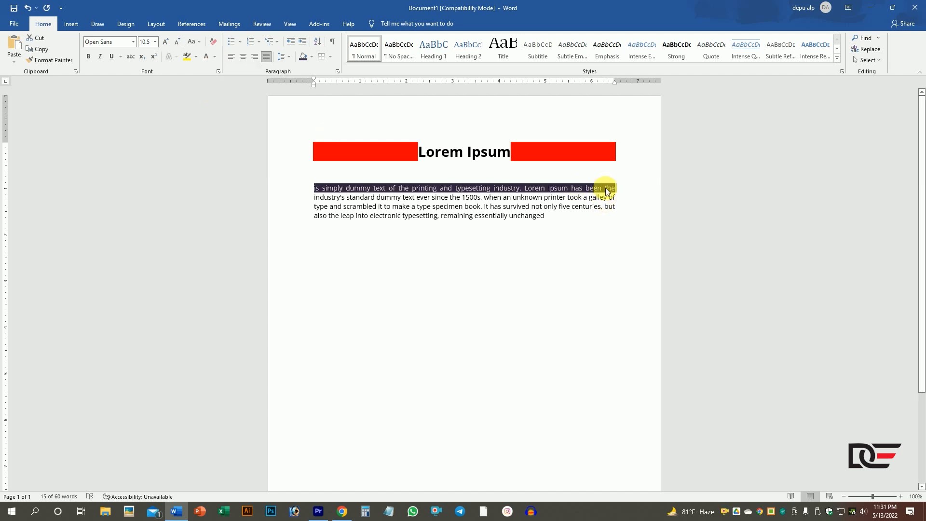
- Remove the red shading from the Lorem Ipsum heading by setting its shading to No Color
drag(513, 160, 418, 153)
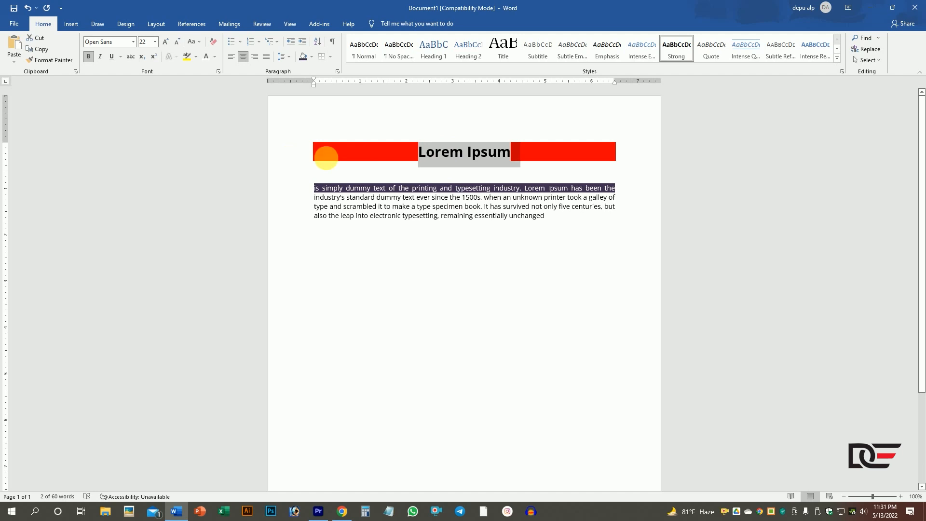
click(618, 156)
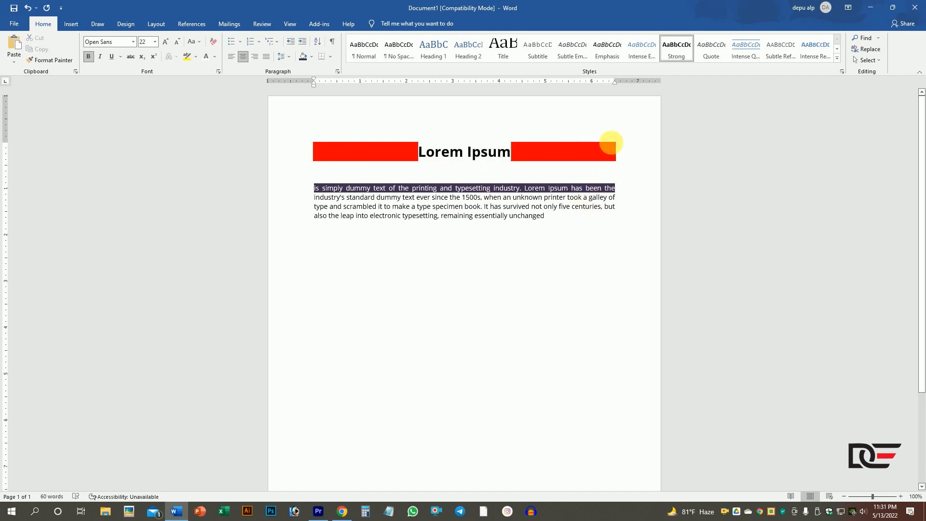
click(306, 153)
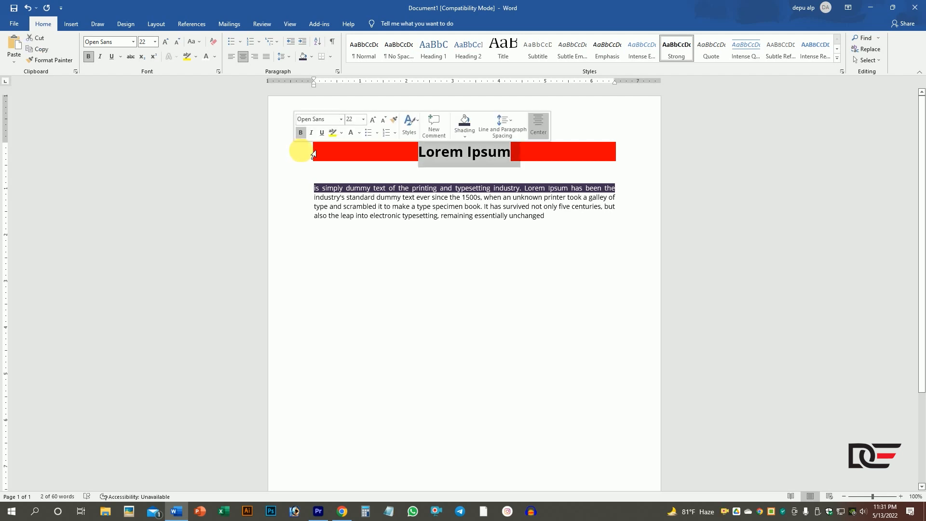
click(312, 59)
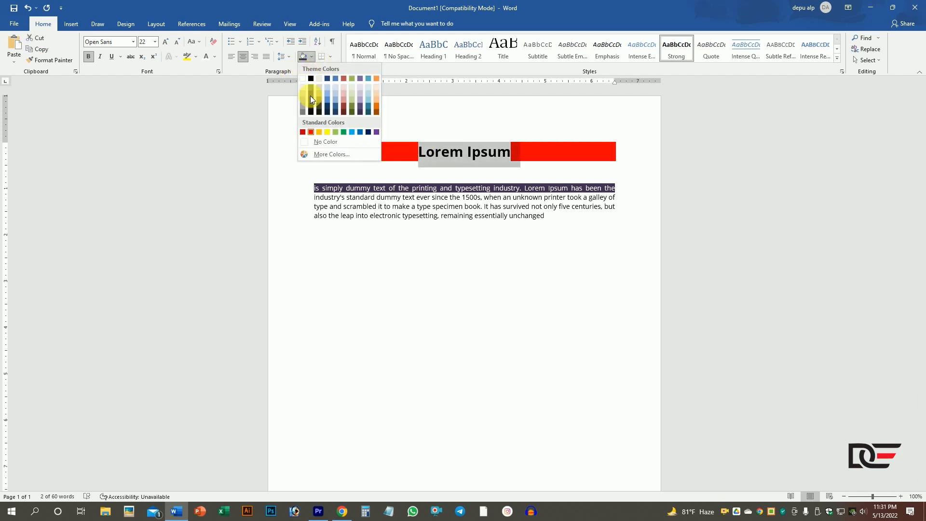
click(322, 143)
click(363, 160)
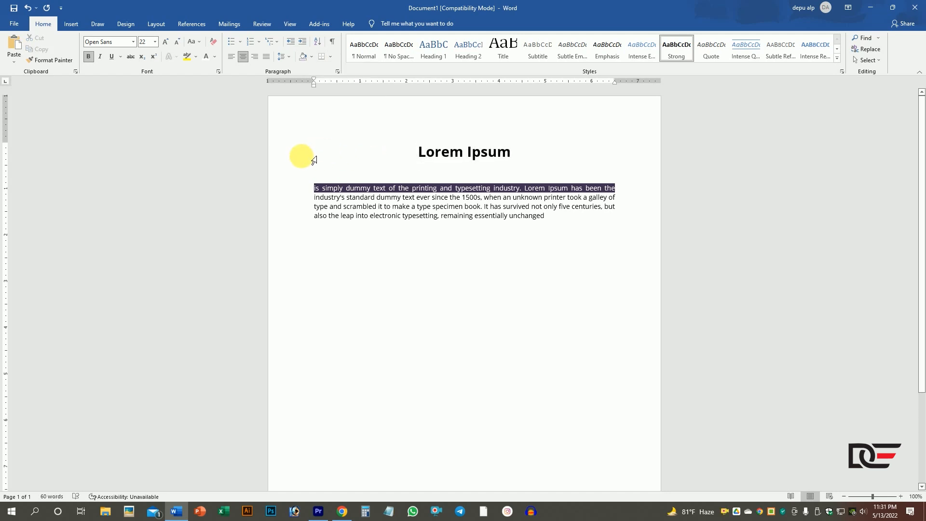
- Apply light green shading from the standard colors to the Lorem Ipsum heading
drag(509, 154, 419, 151)
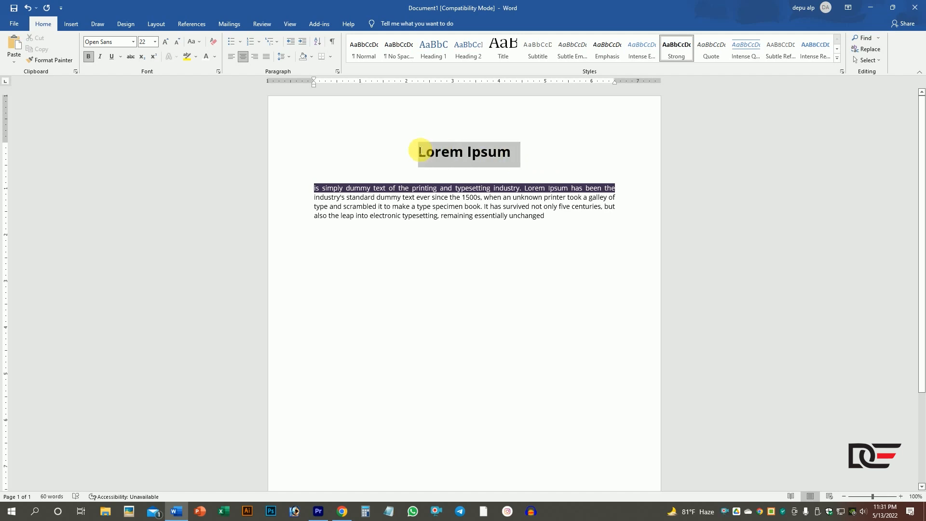
click(310, 164)
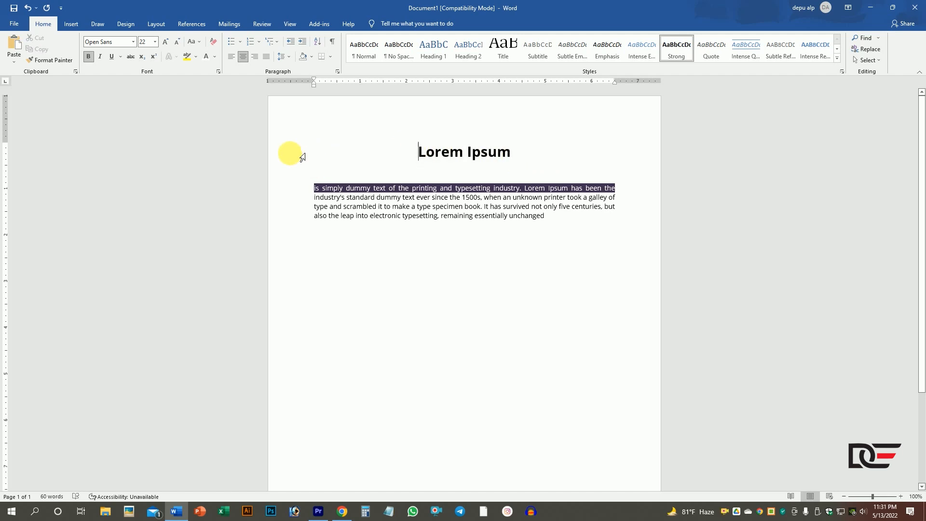
click(301, 154)
click(312, 58)
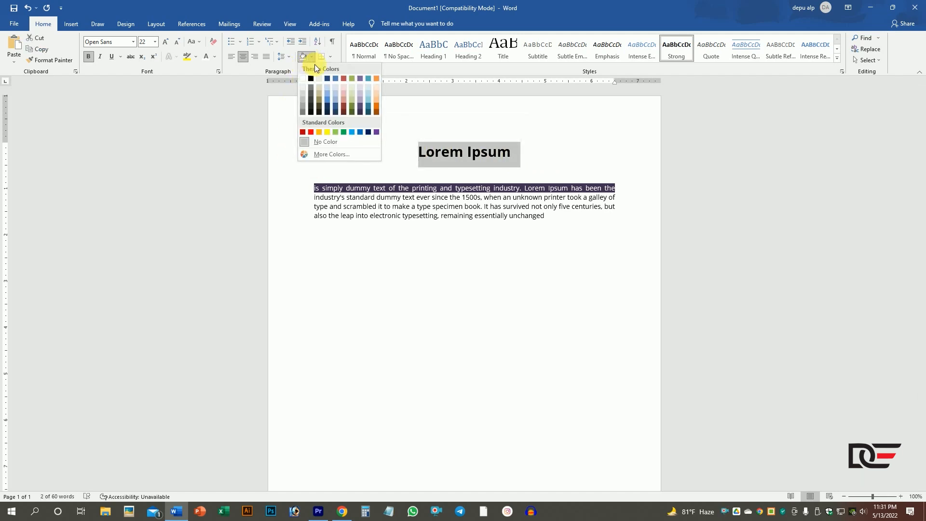
click(335, 131)
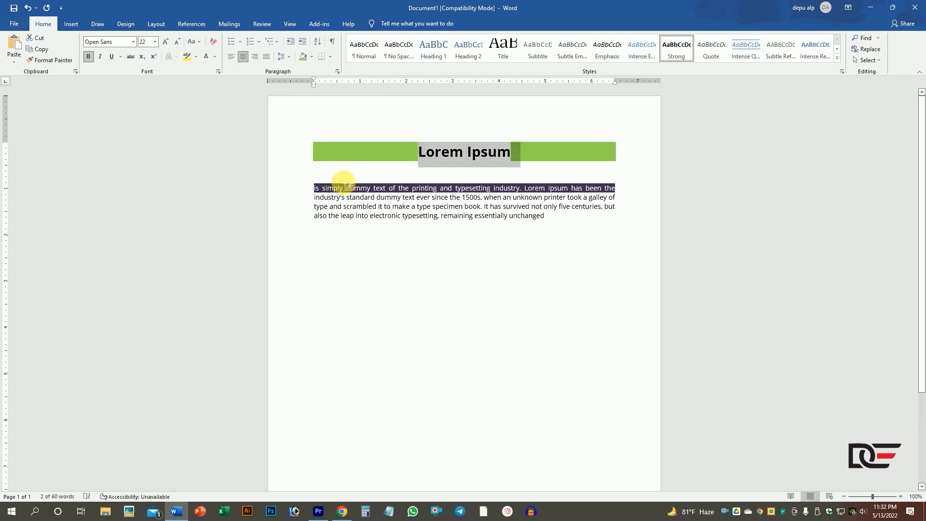
- Set the shading of the Lorem Ipsum heading to the white theme color
click(314, 56)
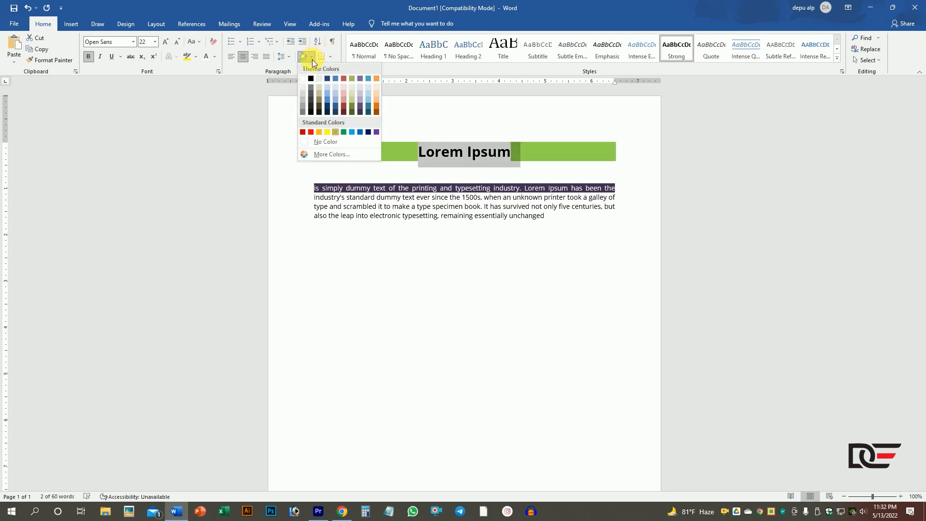
click(303, 77)
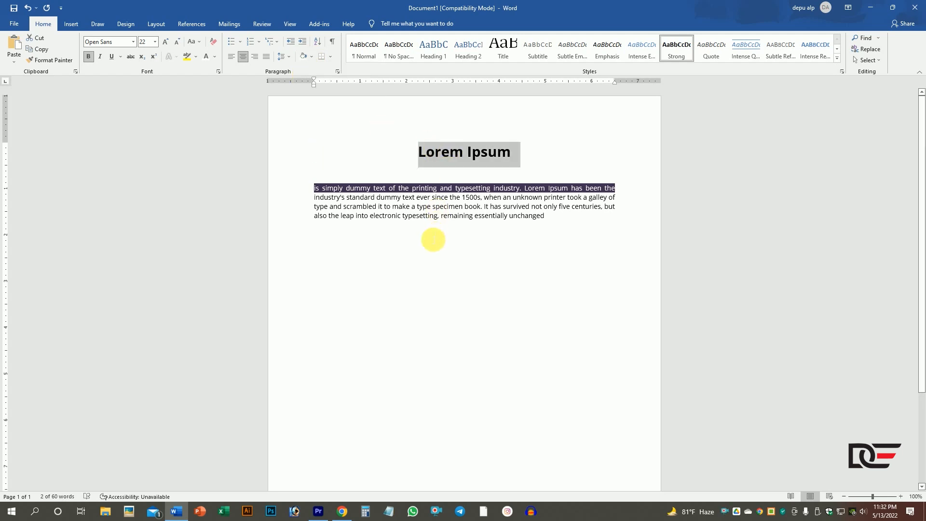
click(431, 241)
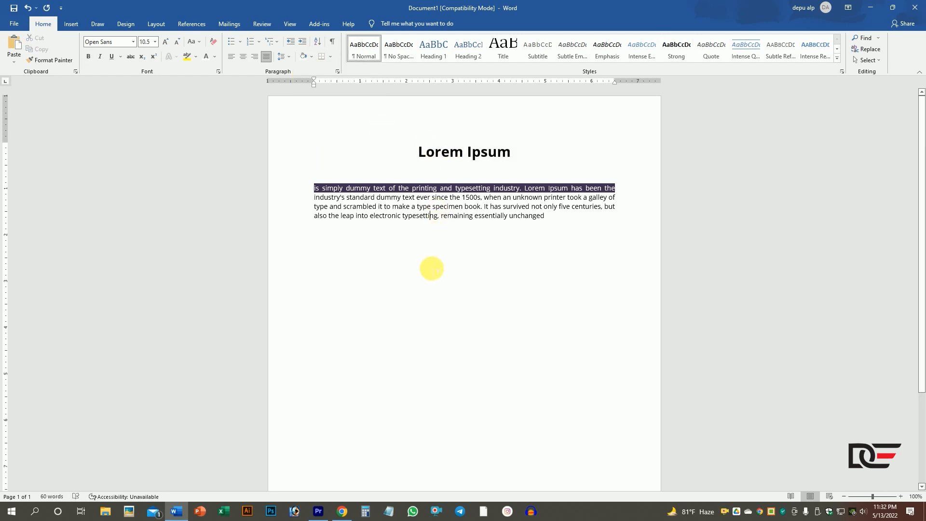
click(330, 56)
click(331, 56)
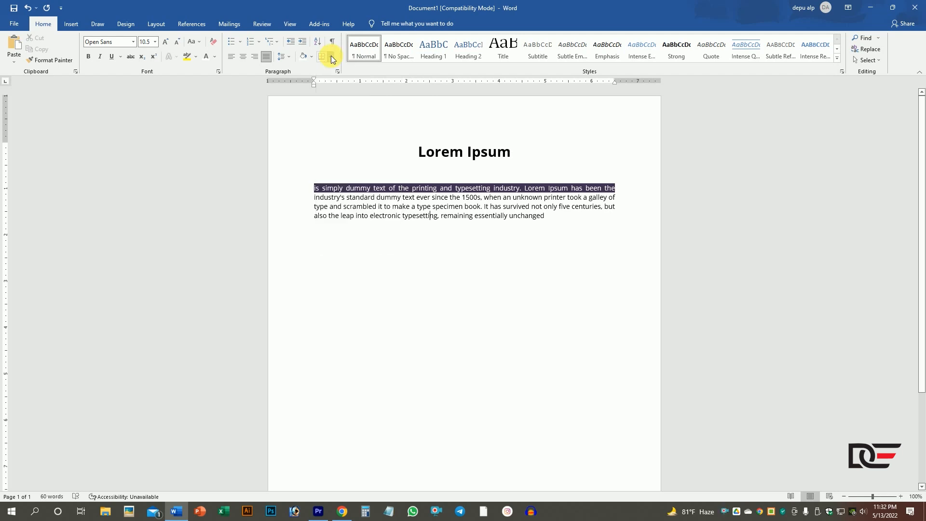
drag(556, 231, 313, 194)
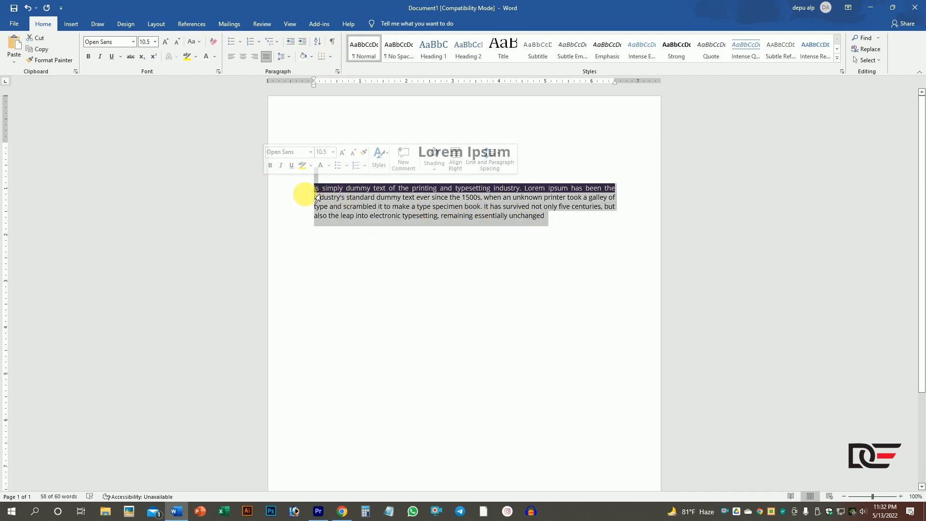
click(497, 216)
- Remove the purple shading from the first line of the body text by setting its shading to No Color
click(311, 192)
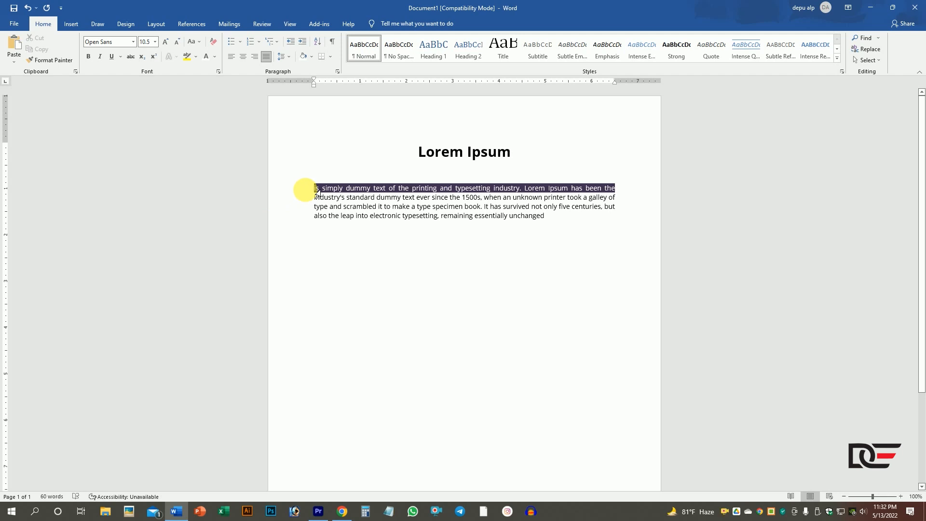
click(311, 56)
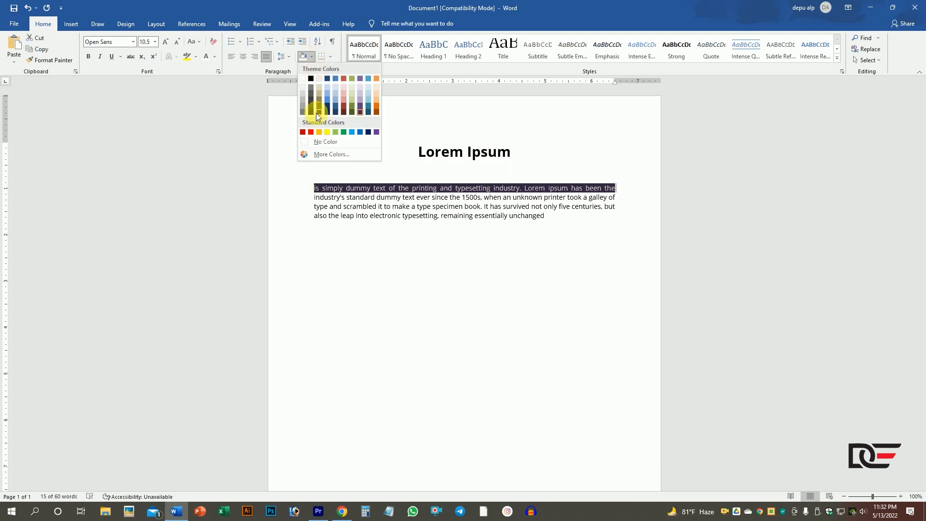
click(323, 145)
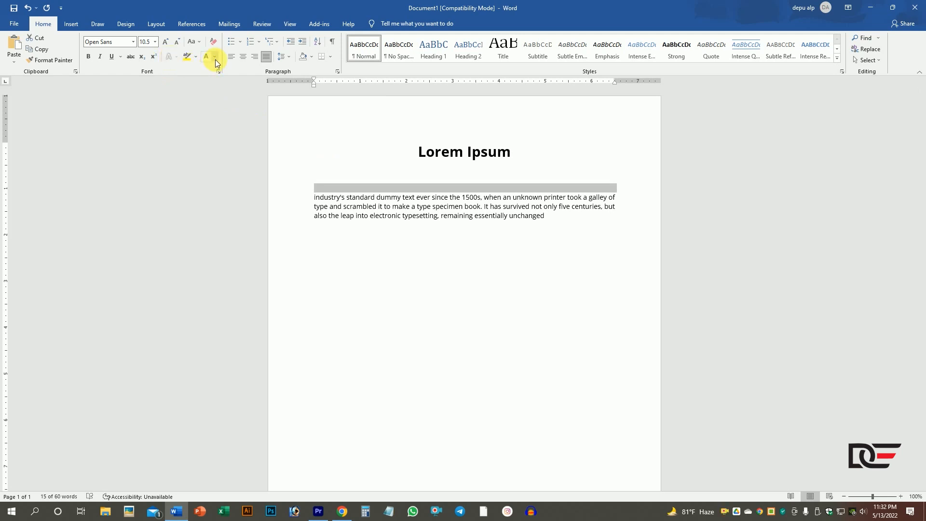
- Change the font color of the first body line to Black, Text 1, Lighter 5%
click(216, 57)
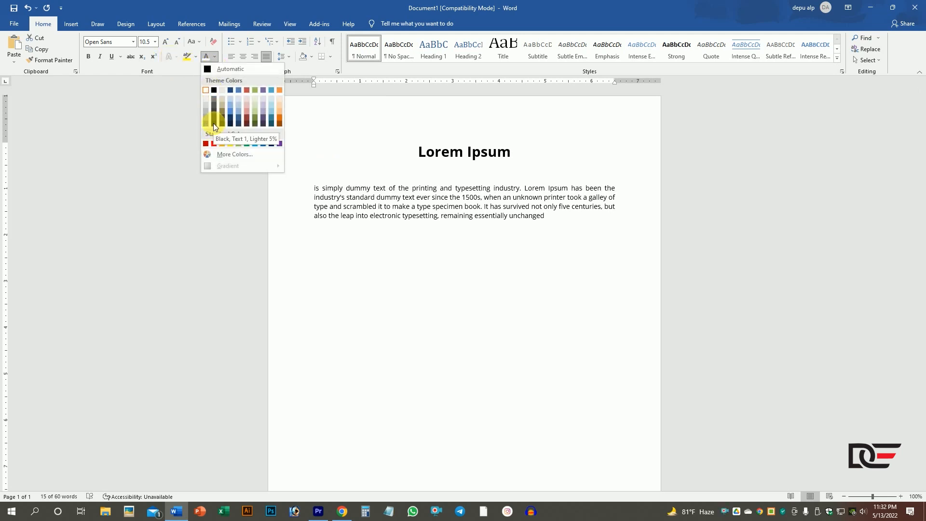
click(214, 123)
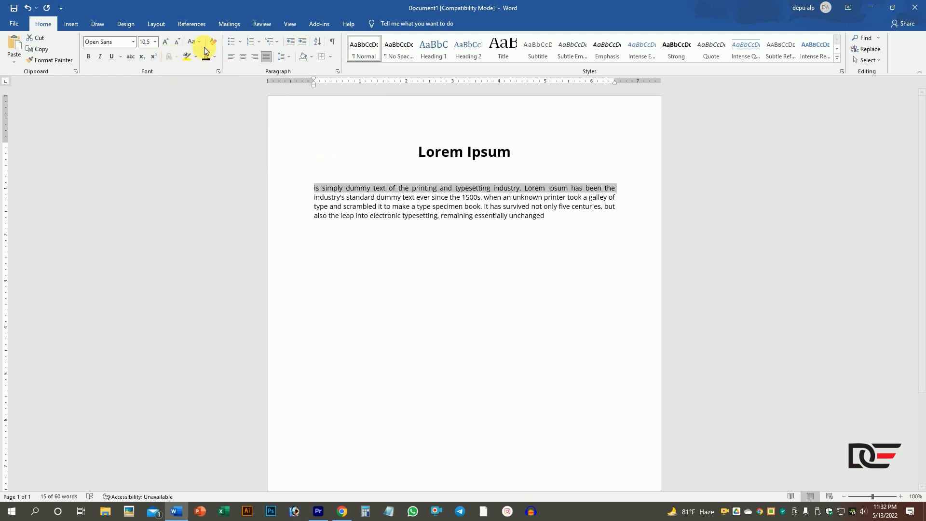
click(374, 182)
- Apply All Borders to the whole body paragraph below the heading
drag(558, 224, 310, 191)
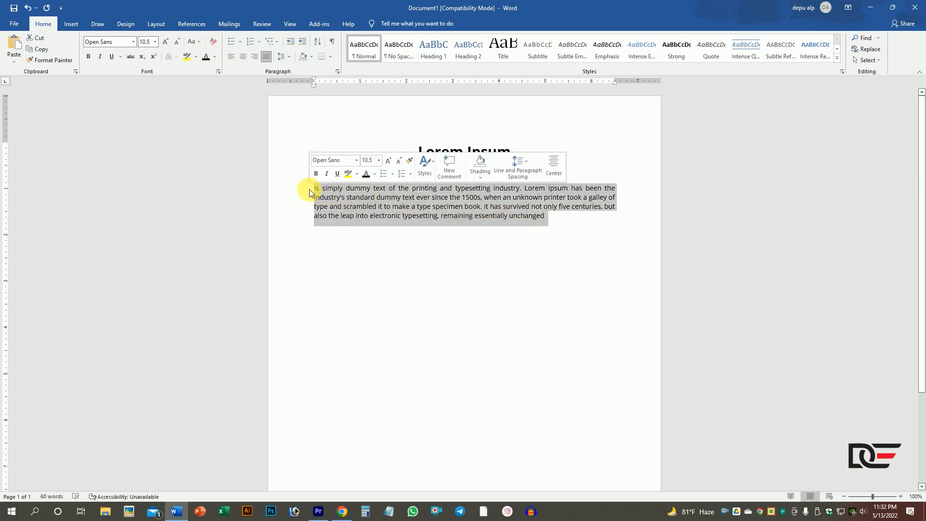
click(331, 58)
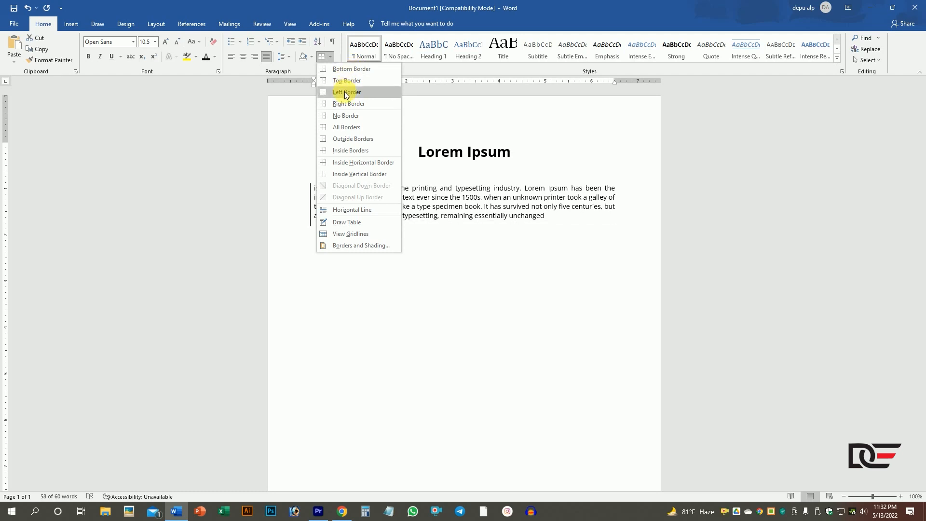
click(336, 127)
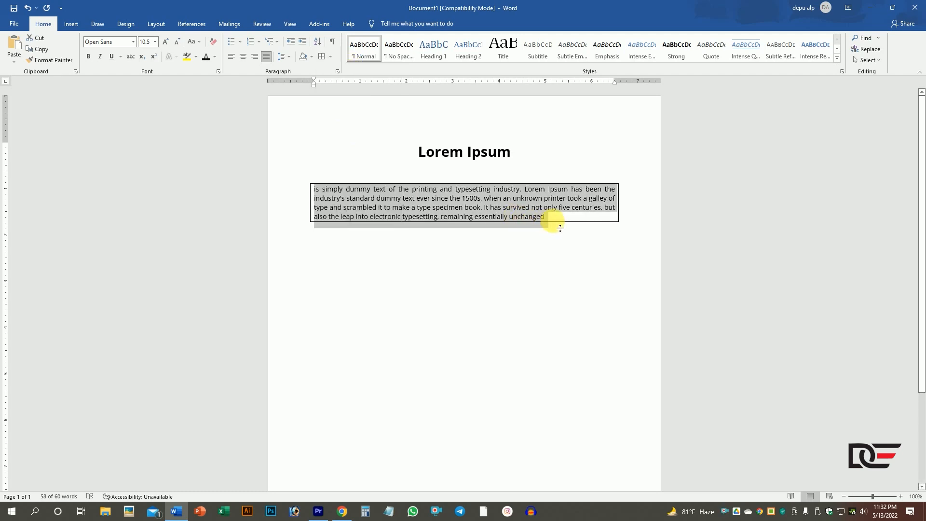
click(554, 219)
drag(559, 220, 314, 189)
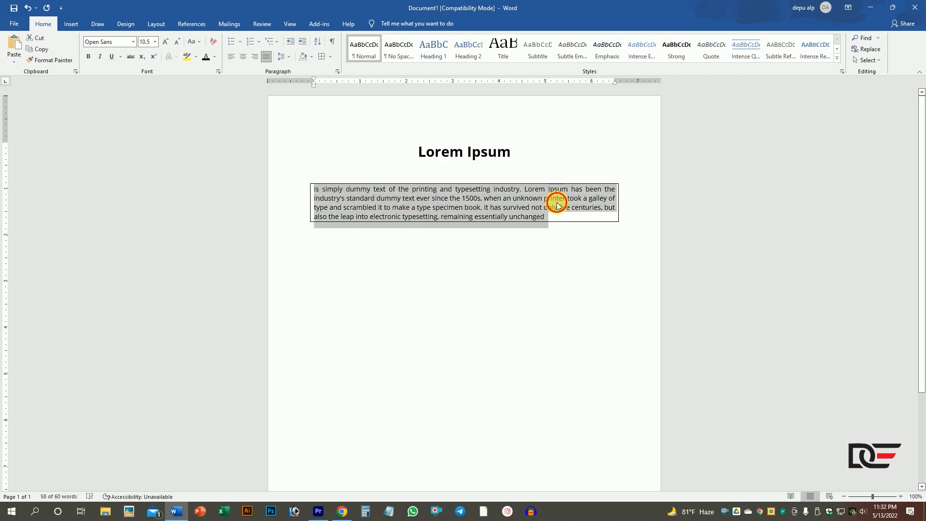
click(562, 219)
drag(562, 220, 326, 189)
click(492, 268)
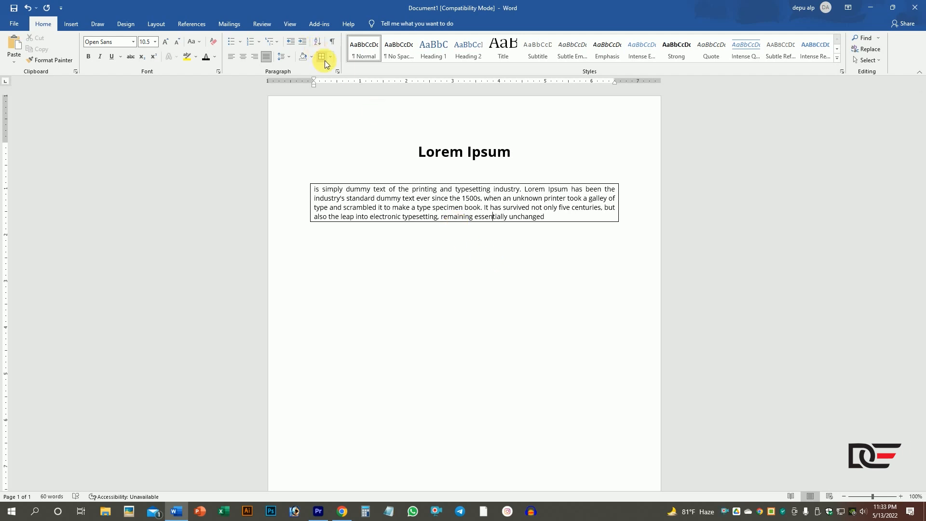
- Remove the box around the body paragraph by setting its borders to No Border
drag(565, 221, 314, 190)
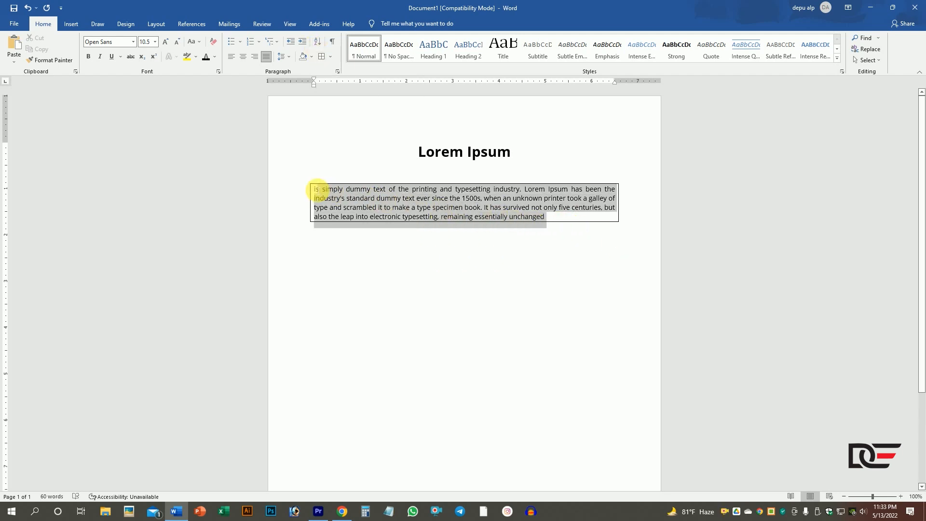
click(329, 60)
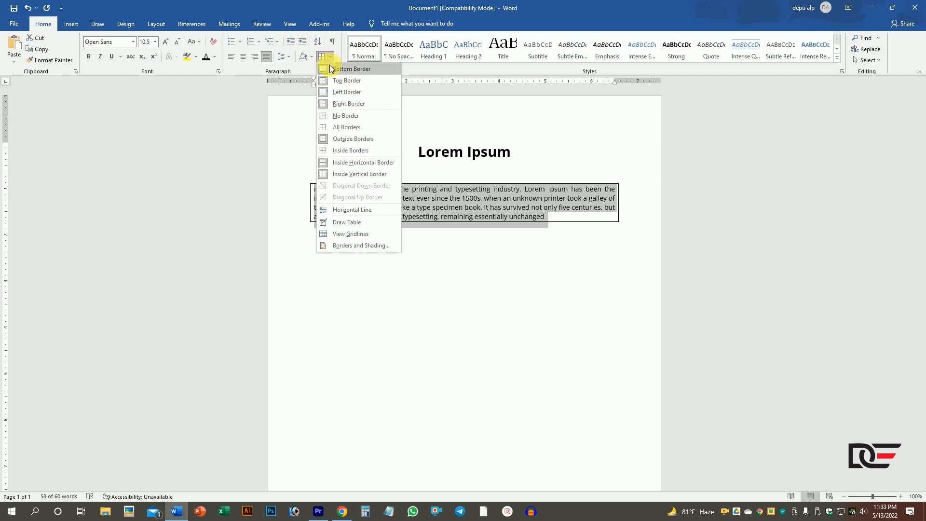
click(344, 117)
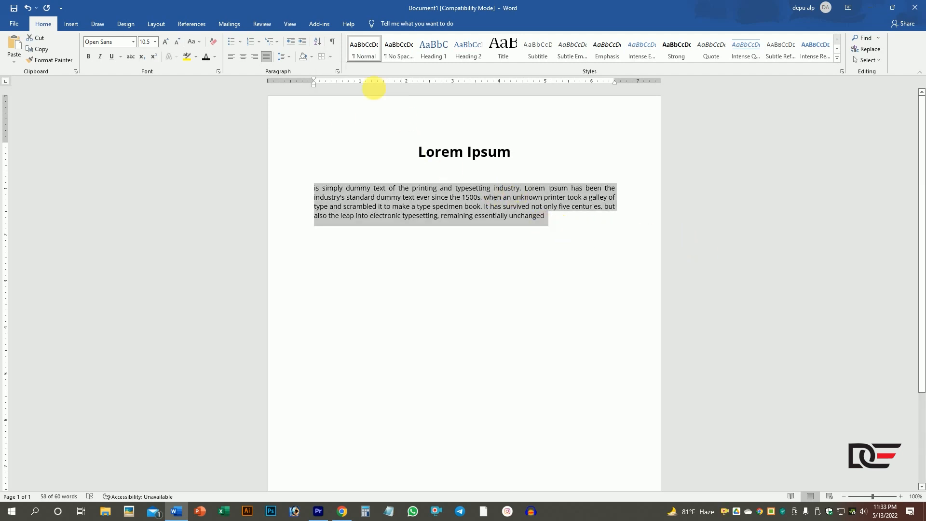
- Add only a top border to the body paragraph
click(332, 56)
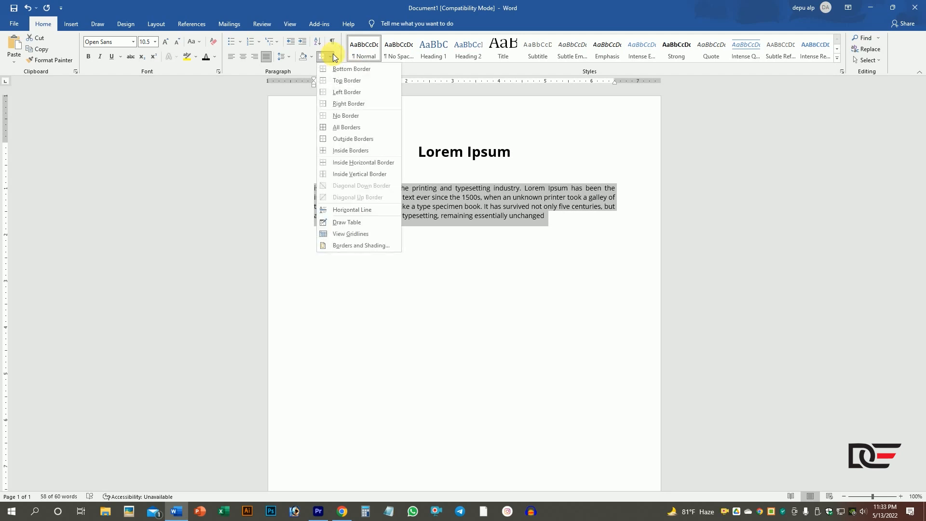
click(333, 81)
click(550, 232)
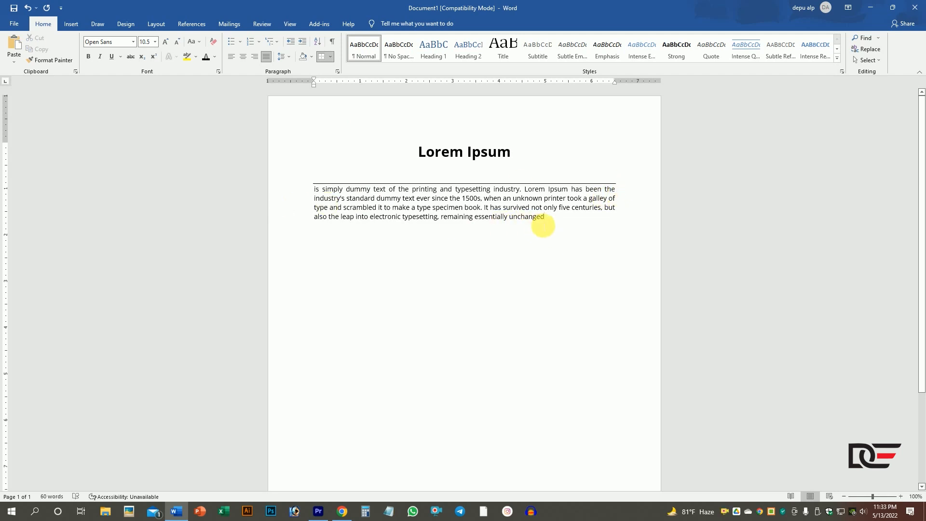
- Replace the body paragraph's top border with a left border
drag(533, 223, 309, 188)
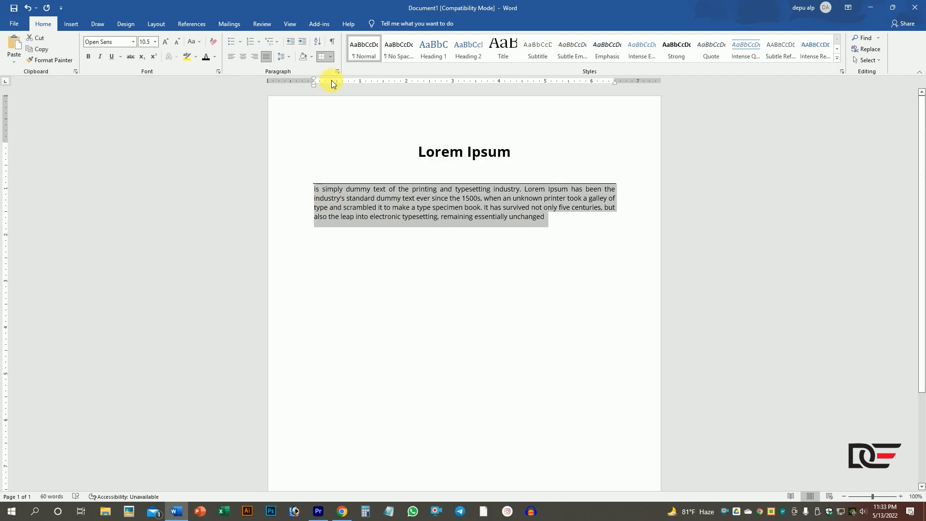
click(330, 56)
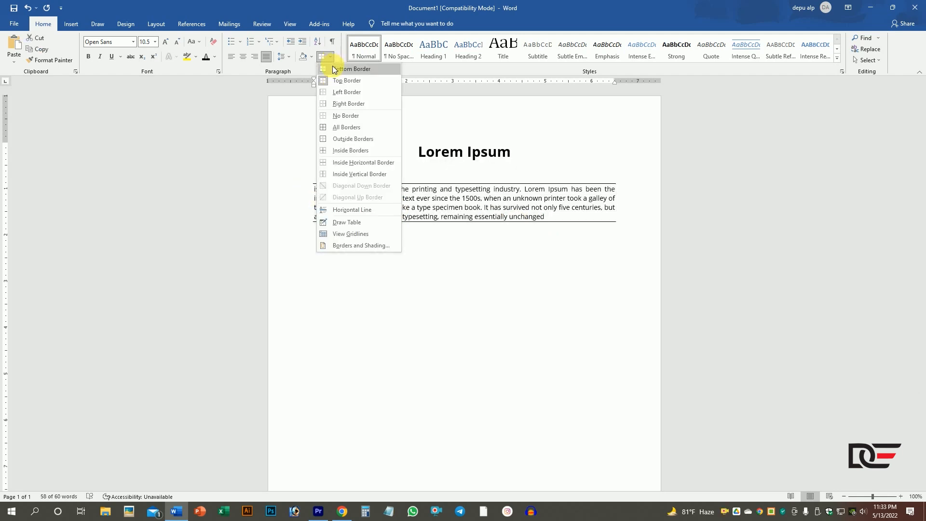
click(336, 82)
click(330, 59)
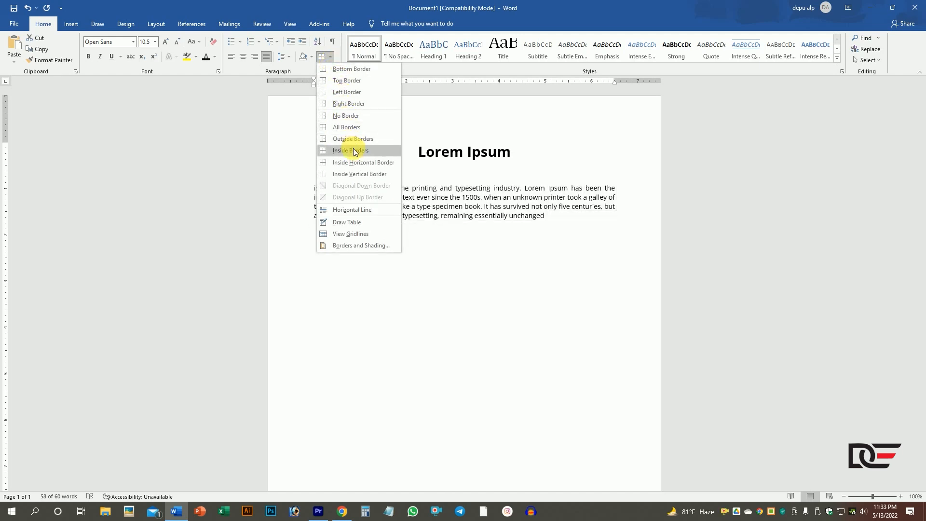
click(343, 96)
click(553, 230)
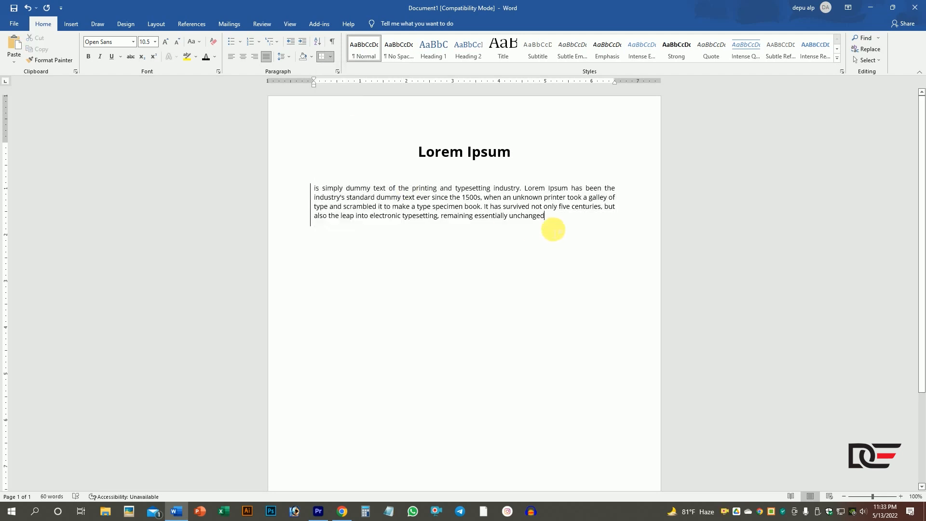
- Clear the left border from the body paragraph with No Border
drag(552, 227, 317, 186)
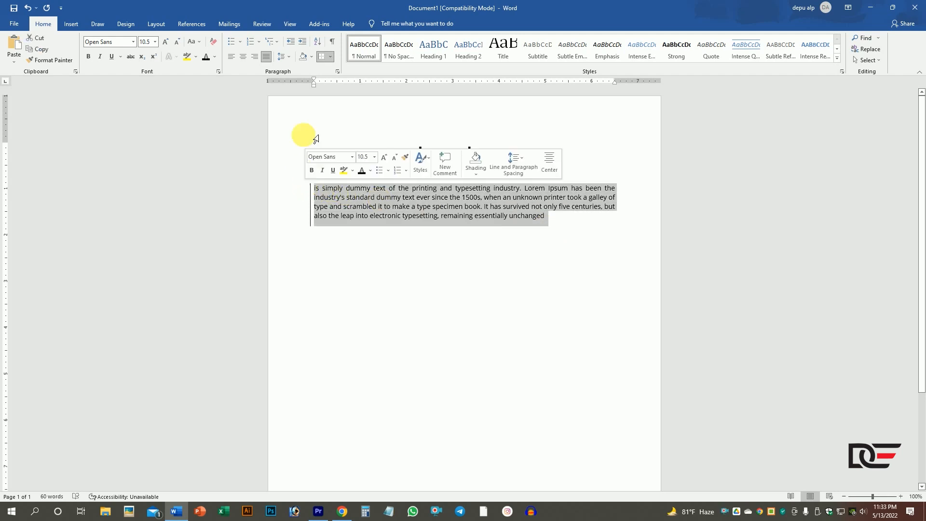
click(330, 60)
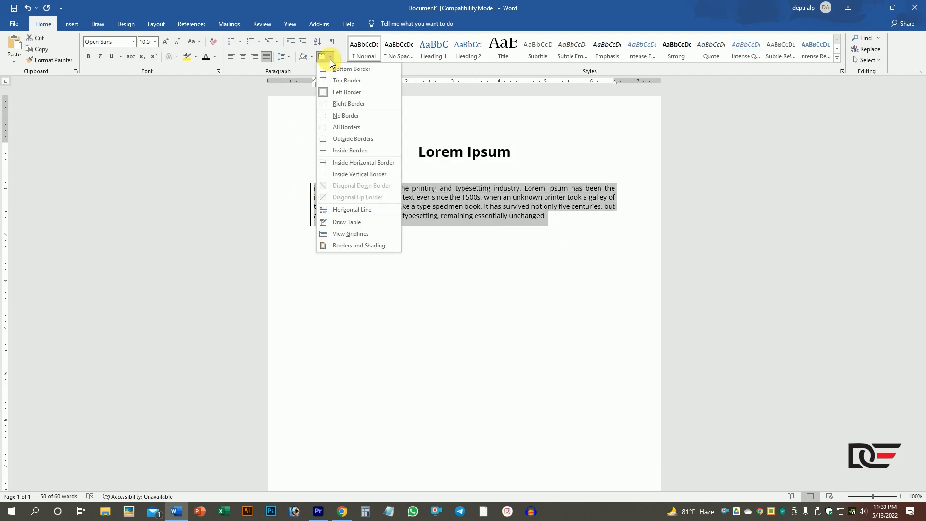
click(340, 118)
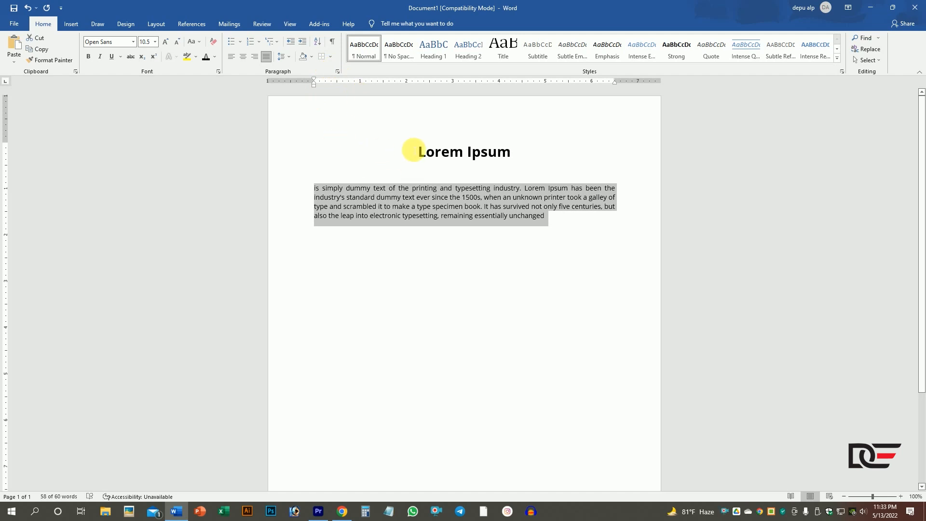
- Apply All Borders to the Lorem Ipsum heading
triple_click(429, 153)
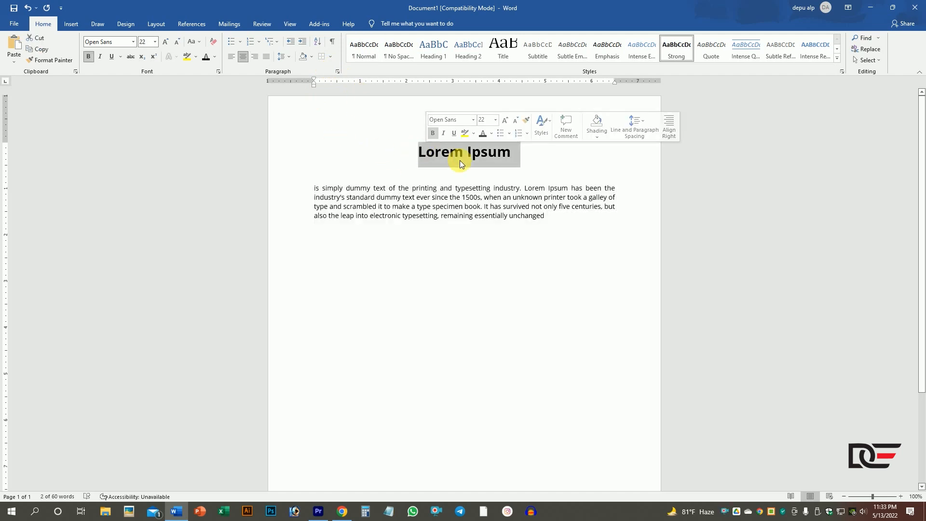
click(332, 56)
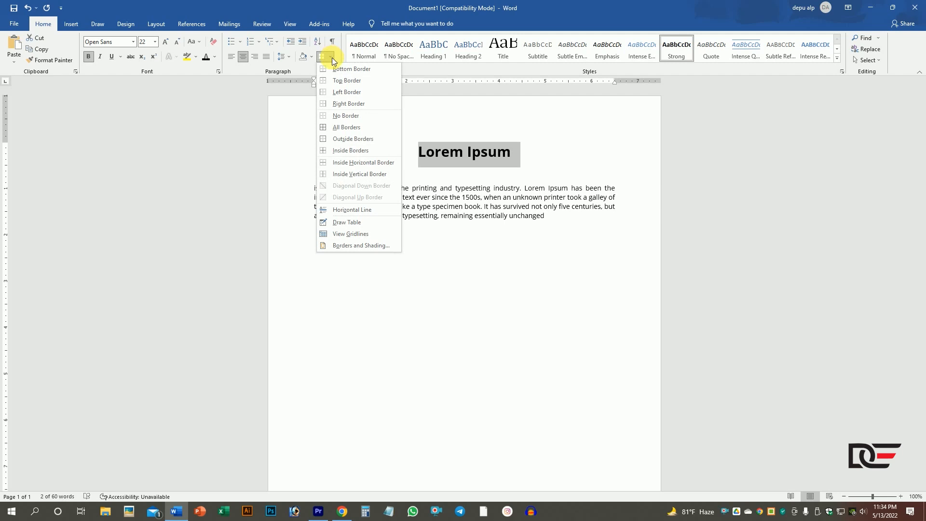
click(345, 127)
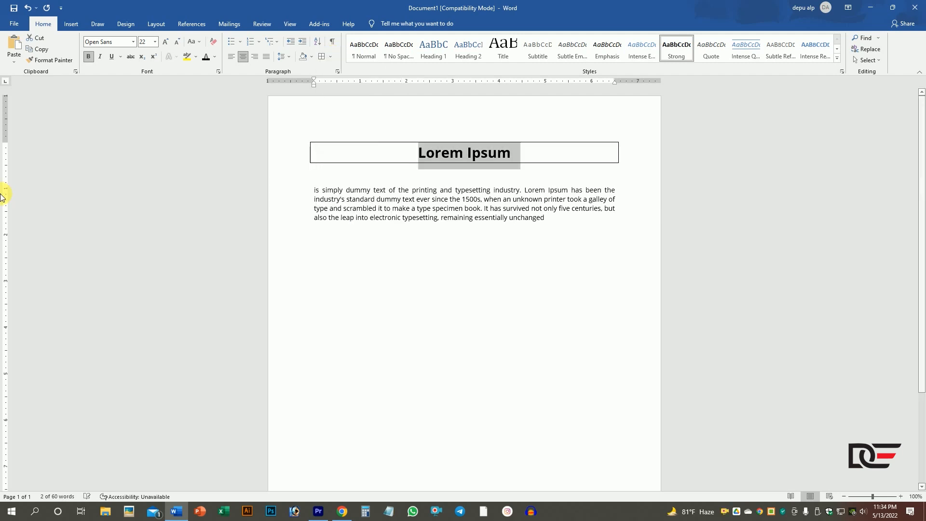
- Examine the Borders and Shading settings for the heading, including the available border line styles, without applying changes
click(332, 57)
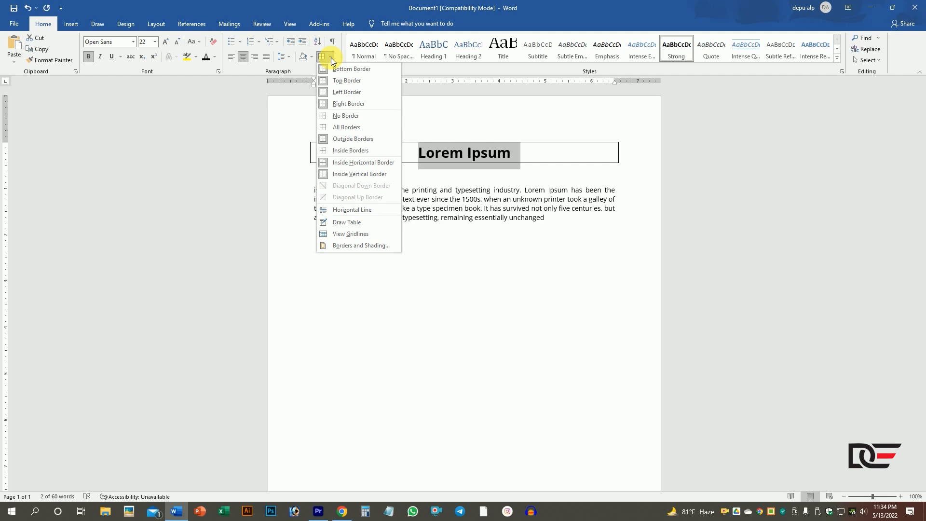
click(353, 245)
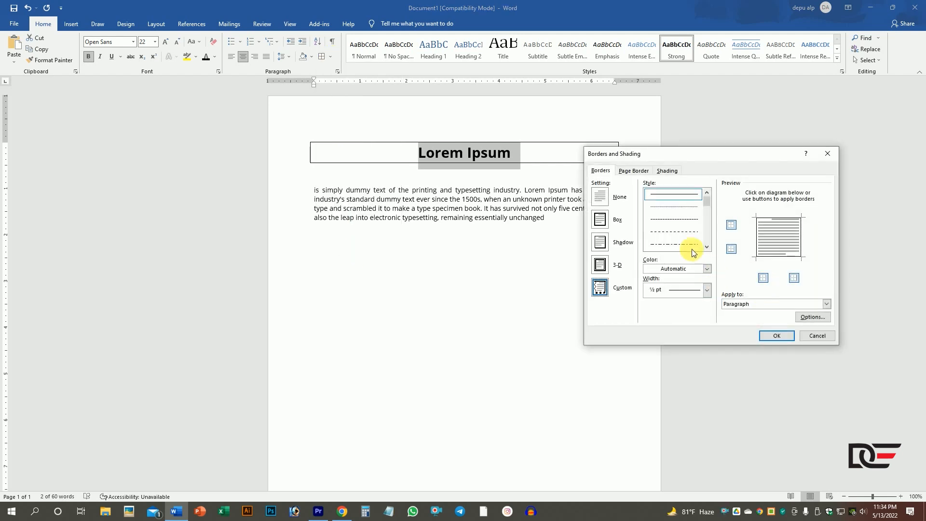
drag(696, 155, 699, 145)
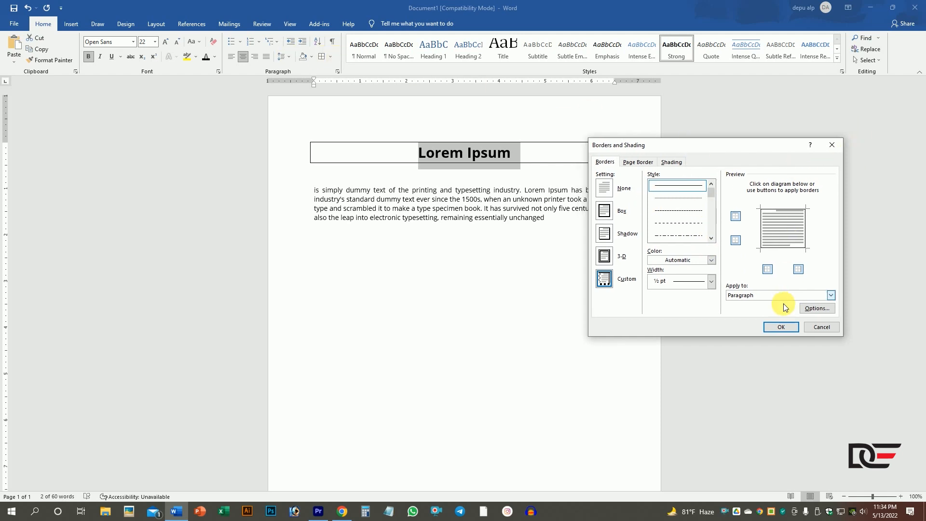
click(838, 146)
click(331, 57)
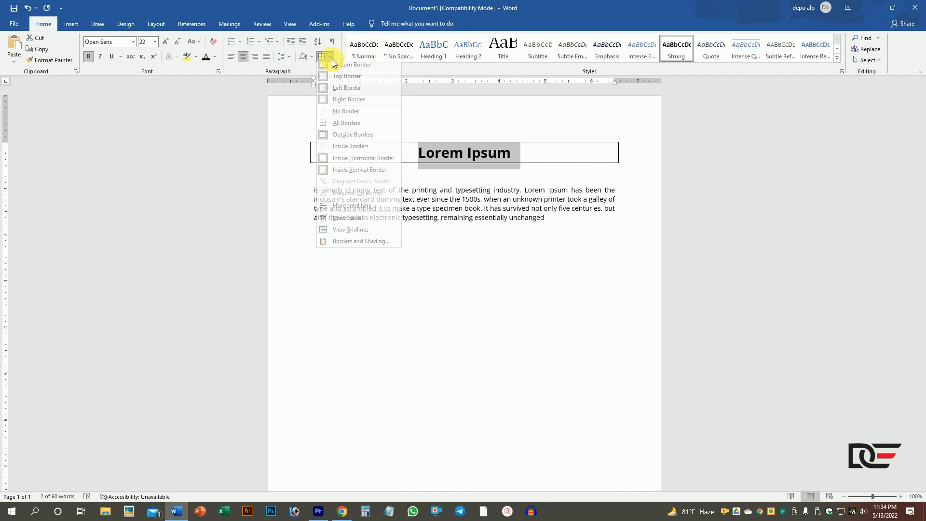
click(351, 245)
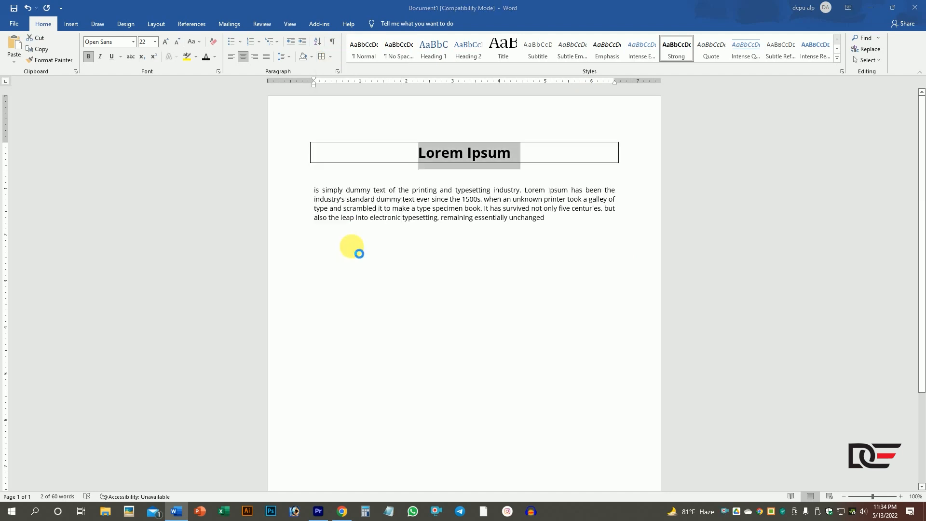
click(632, 163)
click(603, 161)
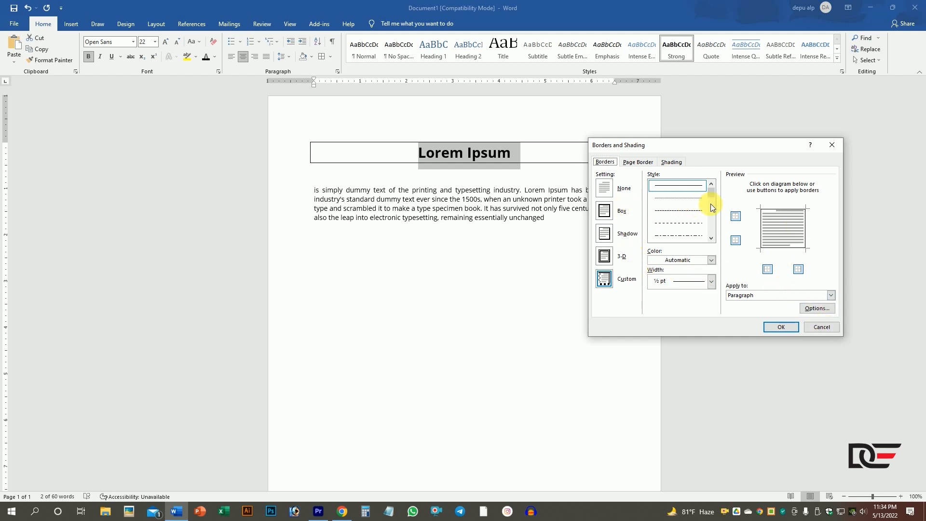
drag(710, 192, 715, 230)
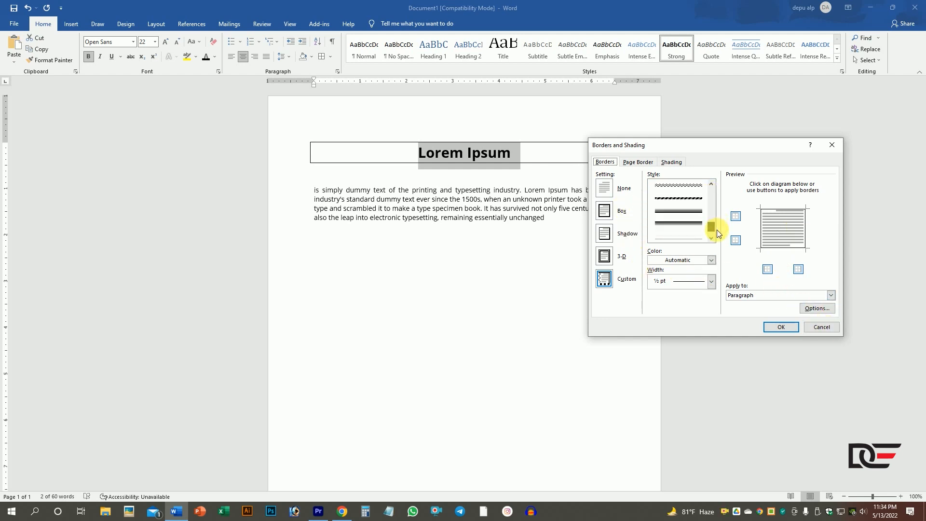
click(828, 328)
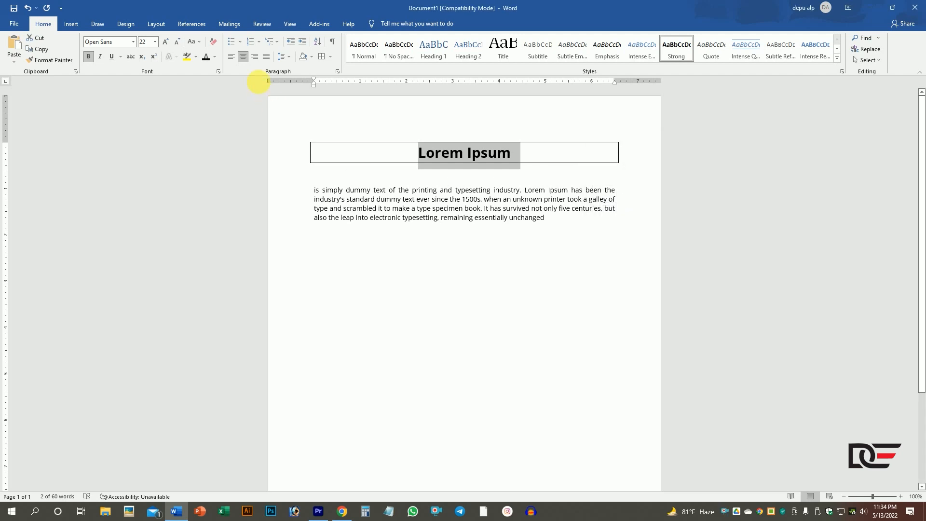
- Remove all borders from the Lorem Ipsum heading with No Border
click(335, 59)
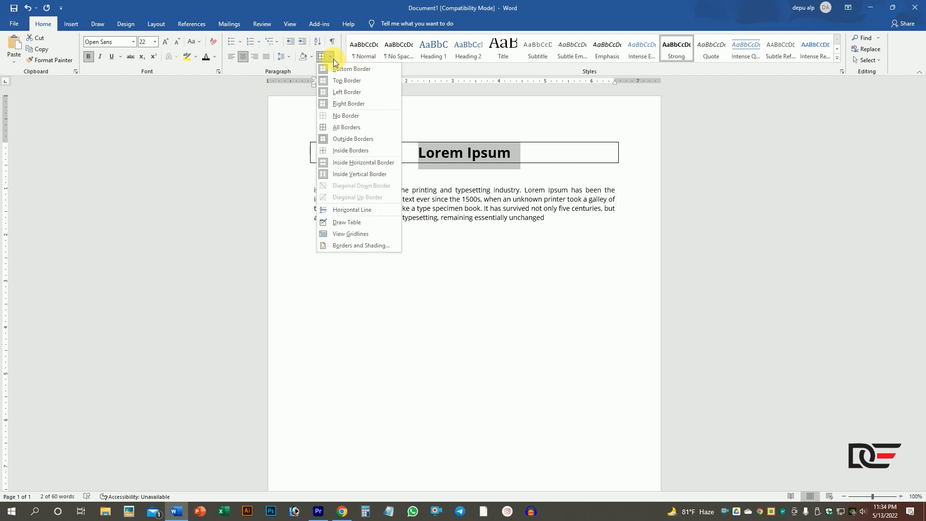
click(345, 116)
click(486, 207)
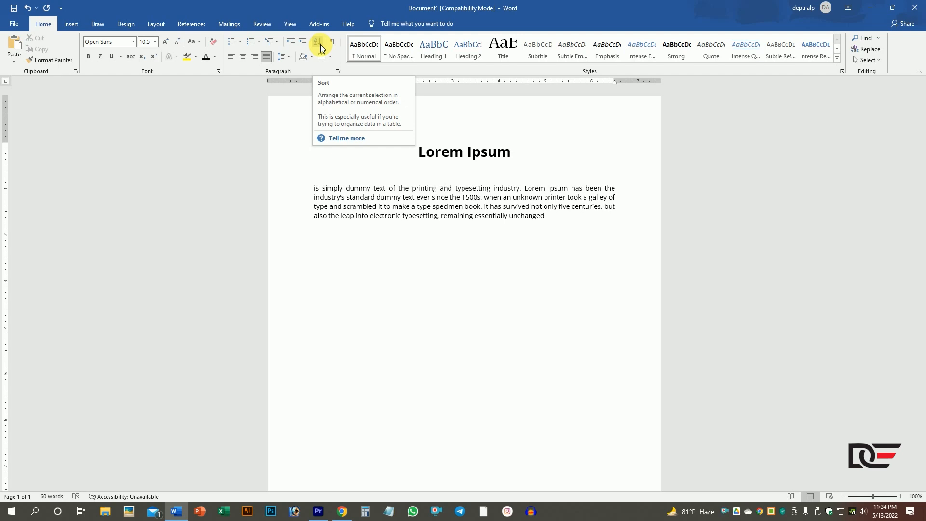
- Add the letters a, b, d, f and c on separate lines a few lines below the body paragraph
click(562, 223)
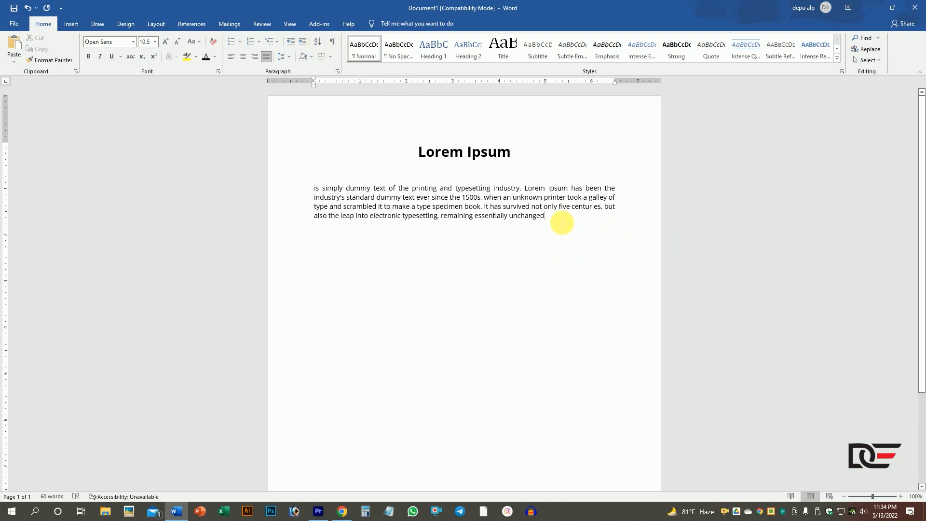
key(Return)
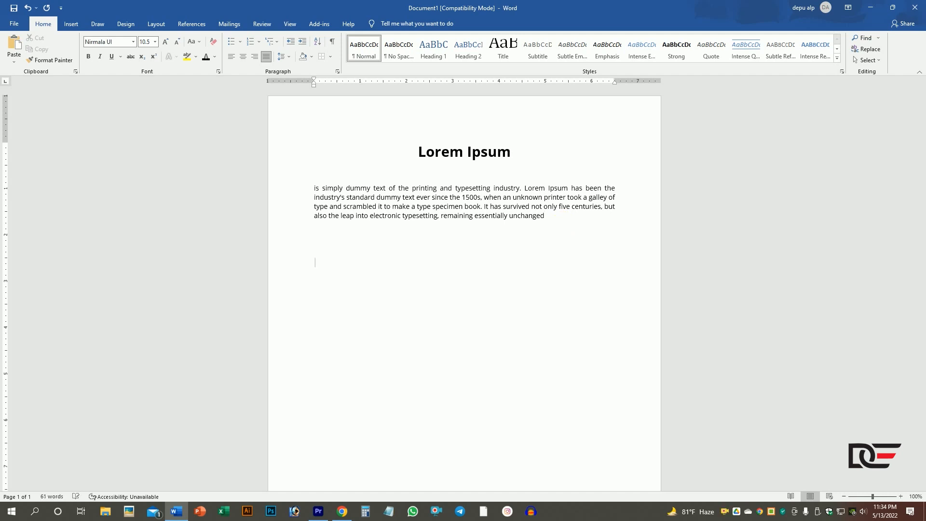
text(a)
- Enlarge the five letter lines below the body paragraph to 24 pt
drag(336, 326, 304, 272)
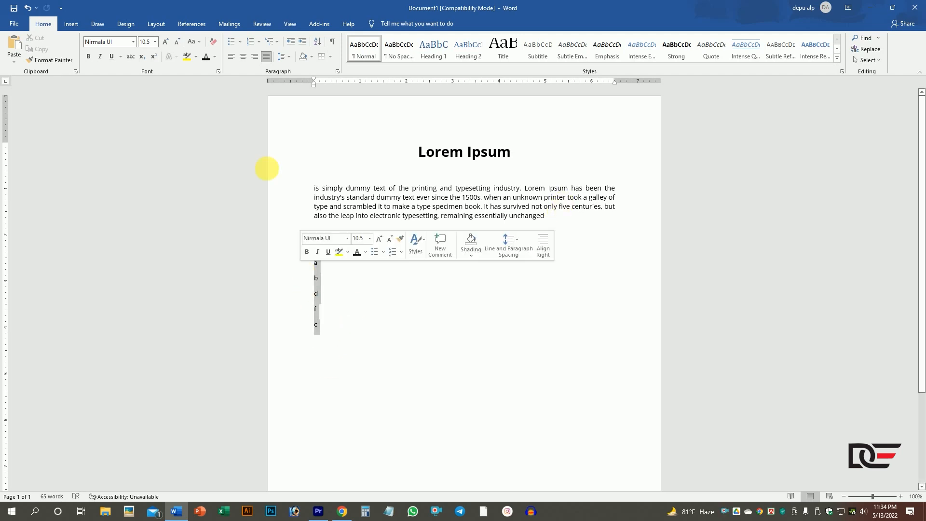
click(166, 42)
click(165, 42)
click(165, 42)
click(166, 42)
click(165, 42)
click(166, 42)
click(165, 42)
click(166, 42)
click(329, 361)
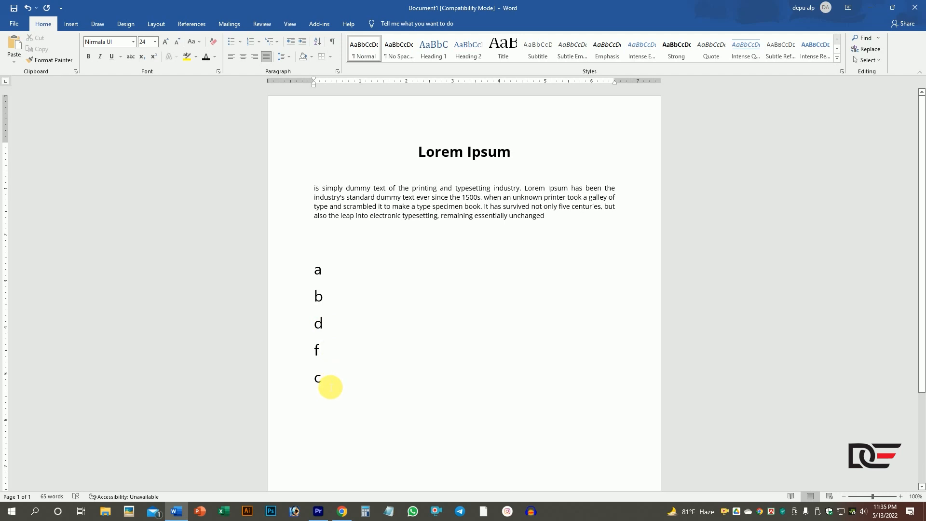
drag(326, 381, 315, 264)
drag(327, 396, 308, 341)
click(317, 367)
scroll(347, 374, down, 2)
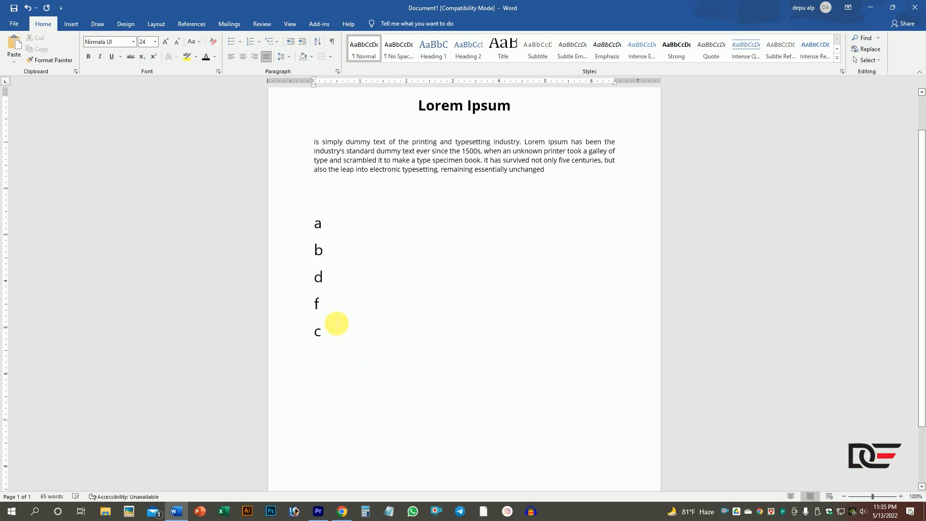
drag(331, 279, 308, 279)
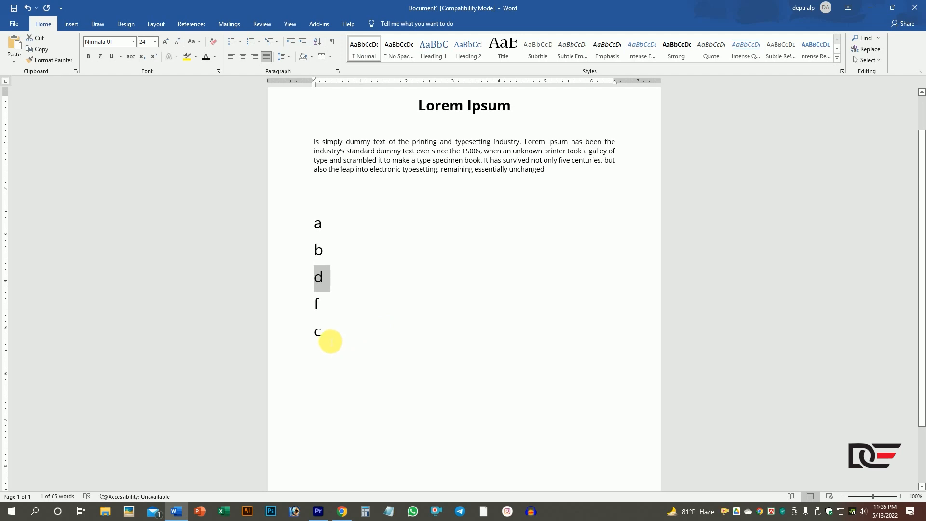
click(331, 341)
- Sort the five letter lines by Paragraphs as Text in ascending order
drag(314, 224, 326, 347)
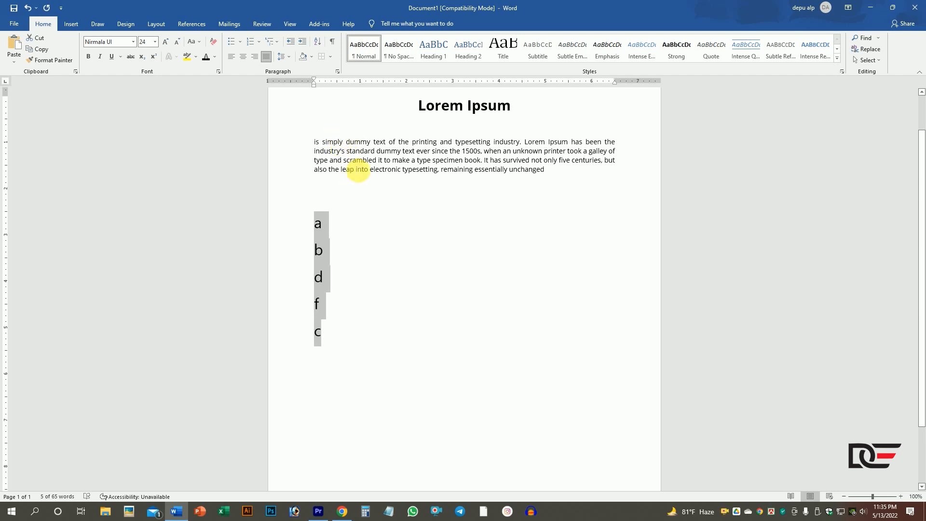
click(319, 46)
drag(552, 177, 580, 144)
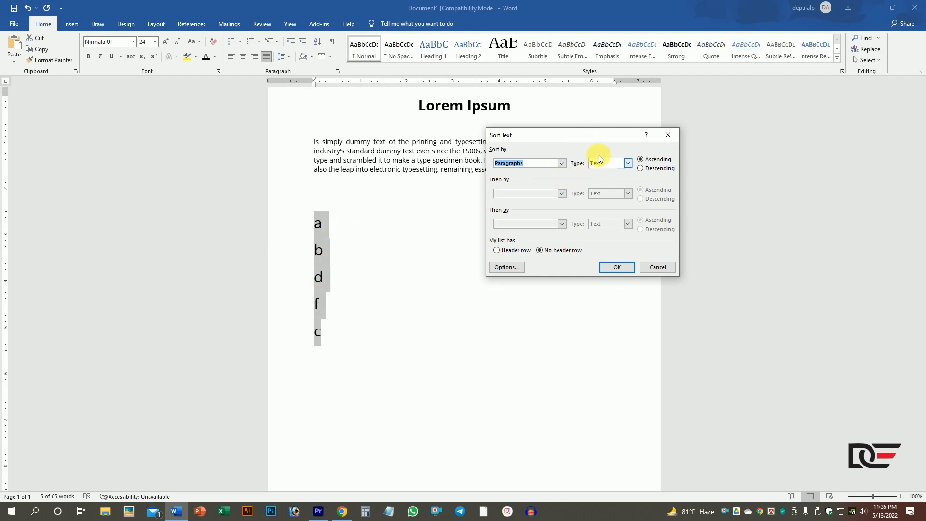
click(563, 166)
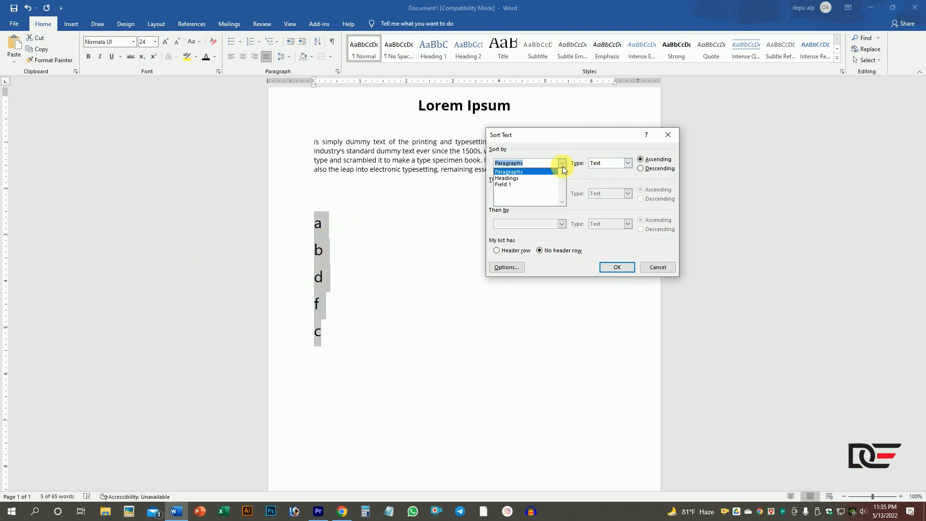
click(563, 166)
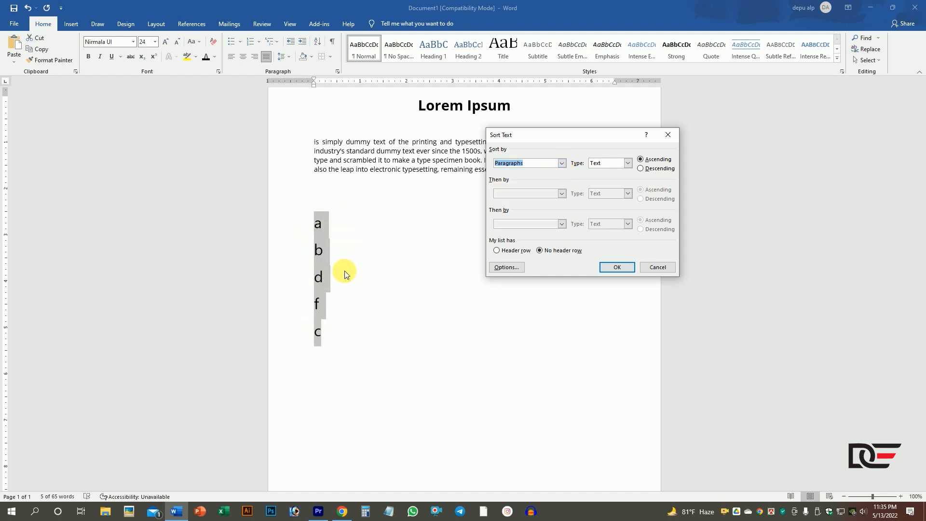
click(629, 164)
click(629, 164)
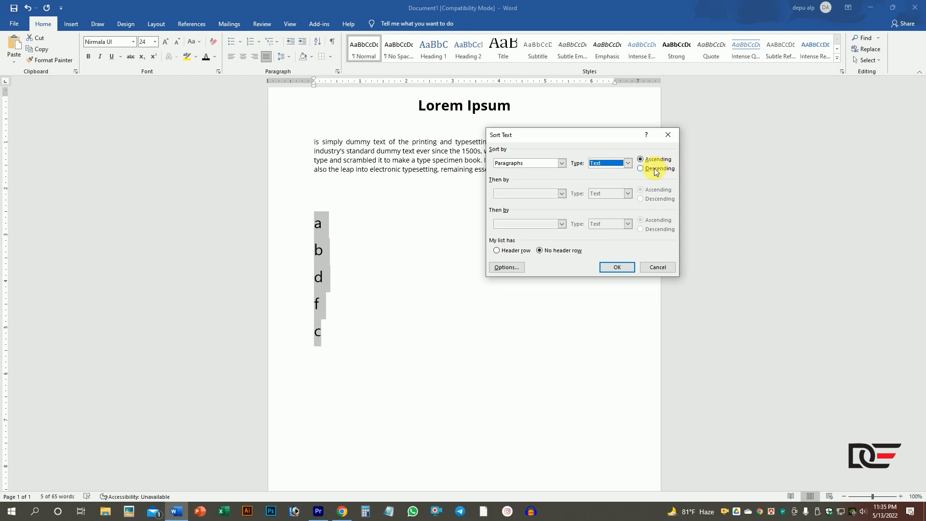
click(614, 269)
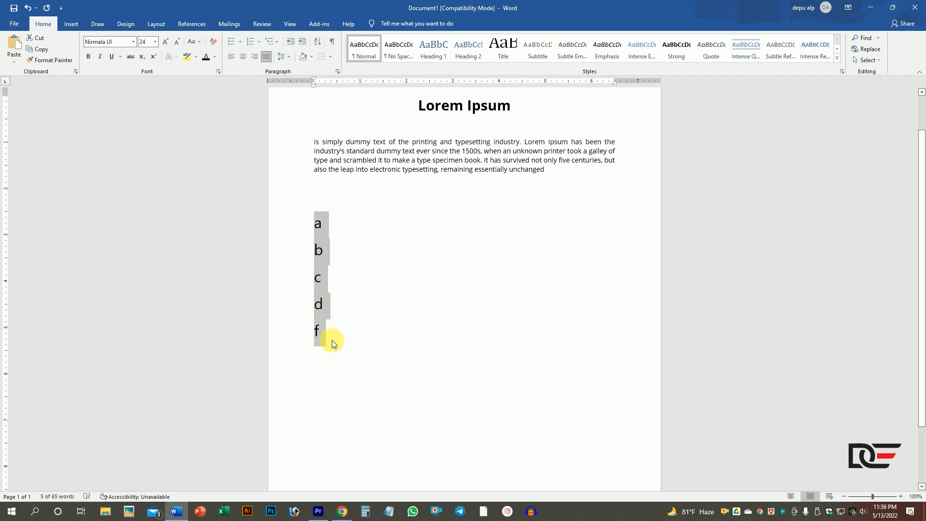
- Sort the five letter lines by Paragraphs as Text in descending order
click(318, 46)
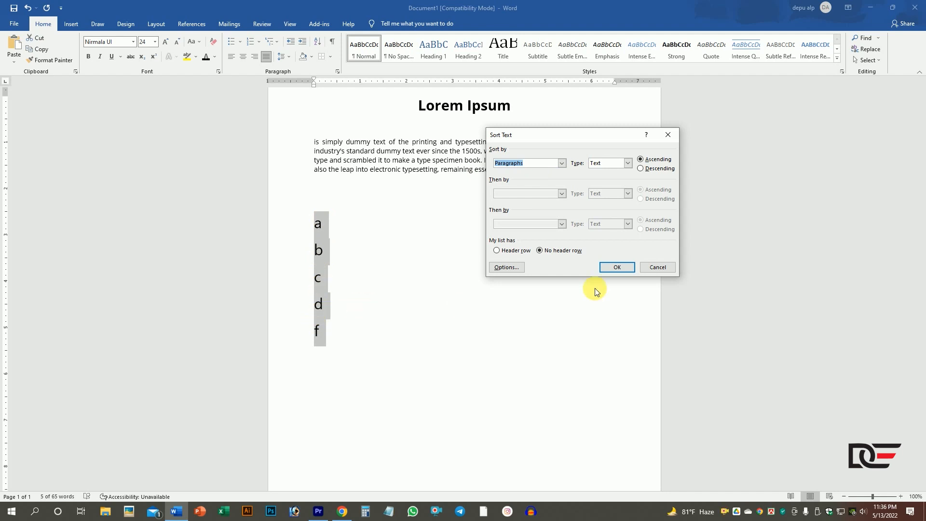
click(562, 166)
click(561, 164)
click(561, 164)
drag(537, 166, 492, 166)
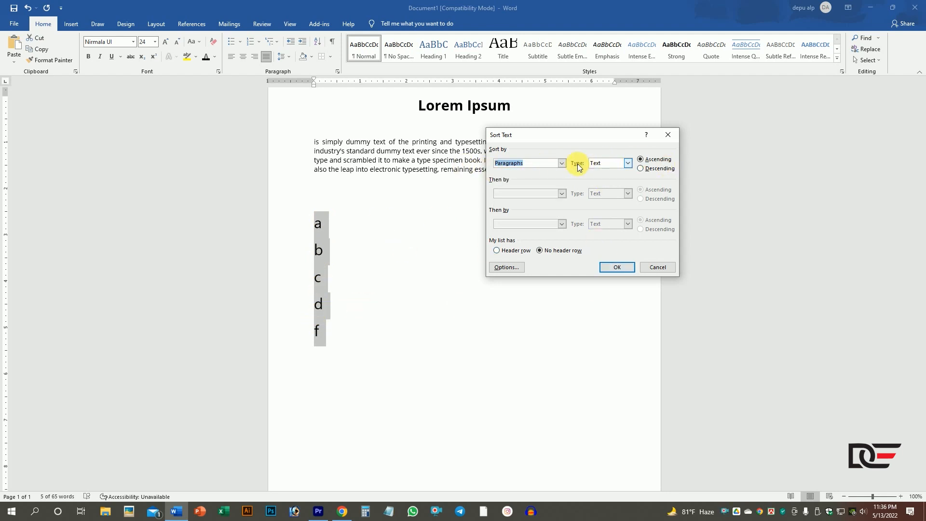
click(609, 164)
click(599, 172)
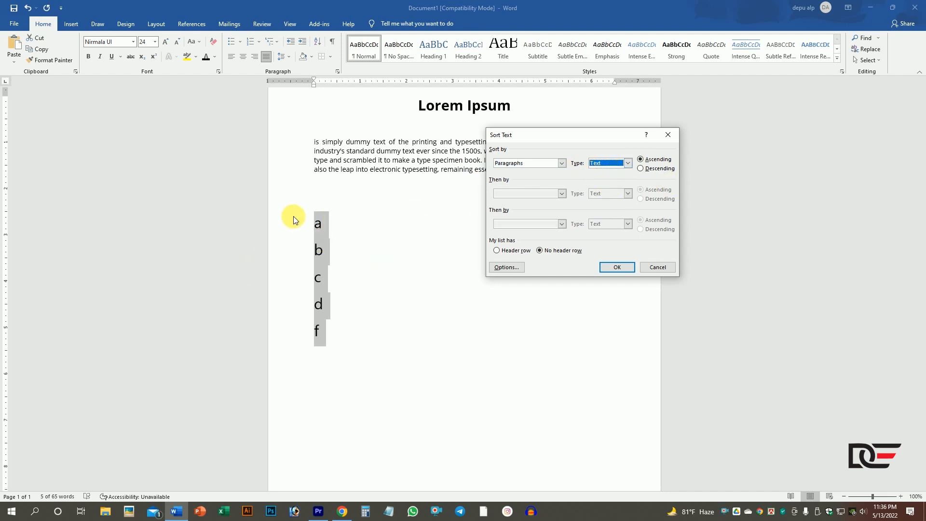
click(628, 165)
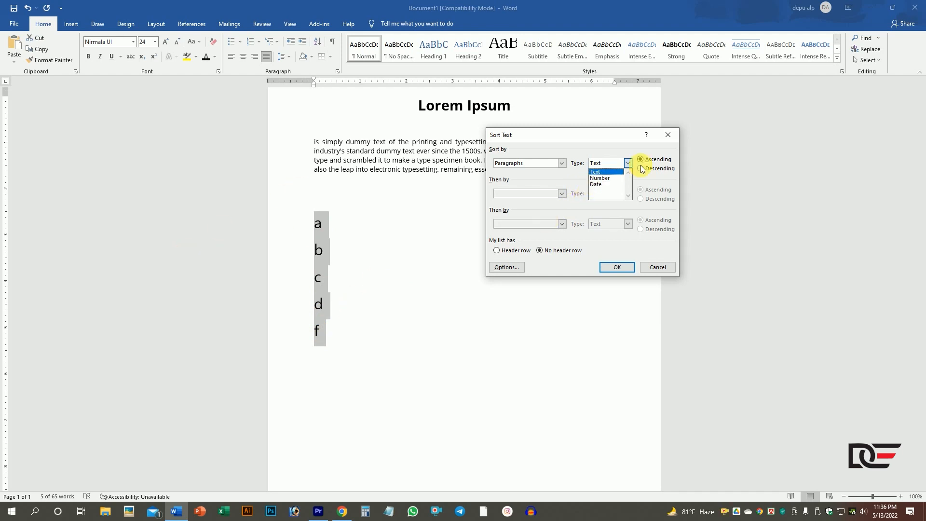
click(604, 173)
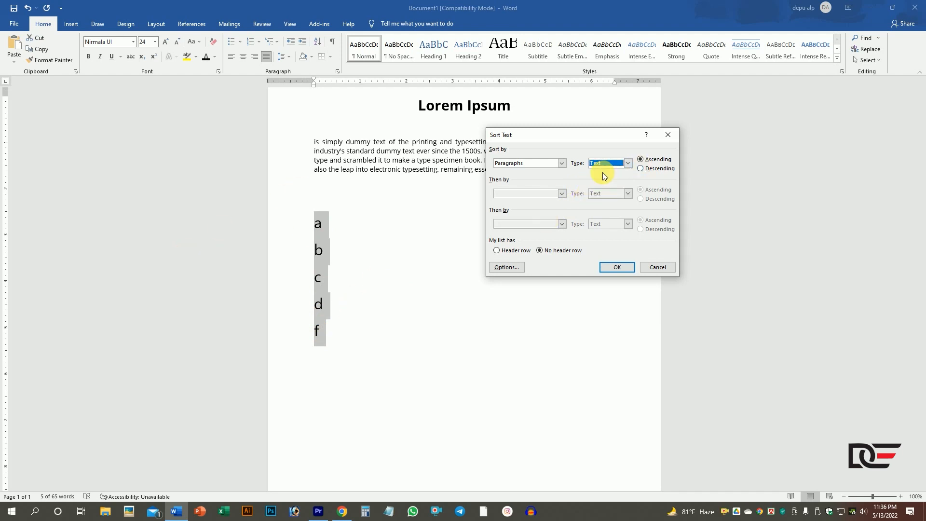
click(641, 169)
click(617, 268)
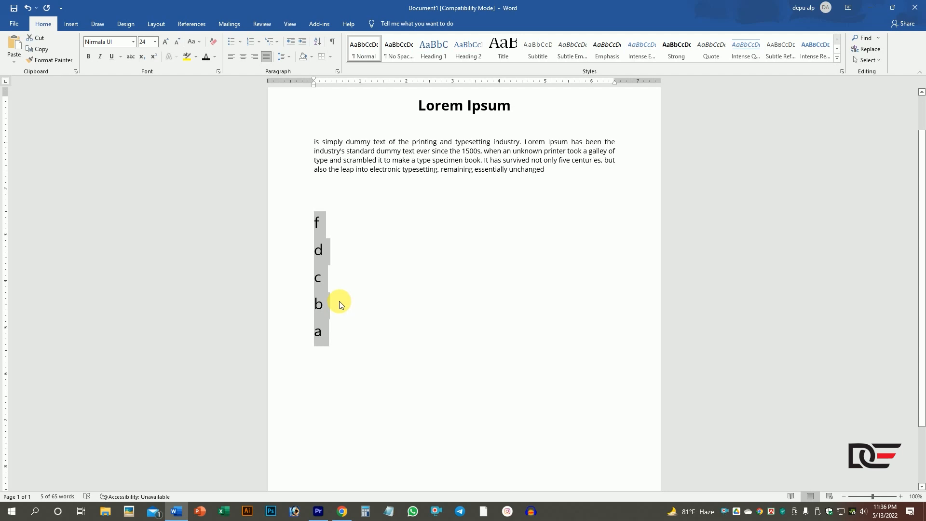
- Replace the letter list with the numbers 1, 2, 3, 4, 6, 8 and 7, each on its own line
drag(331, 341, 316, 230)
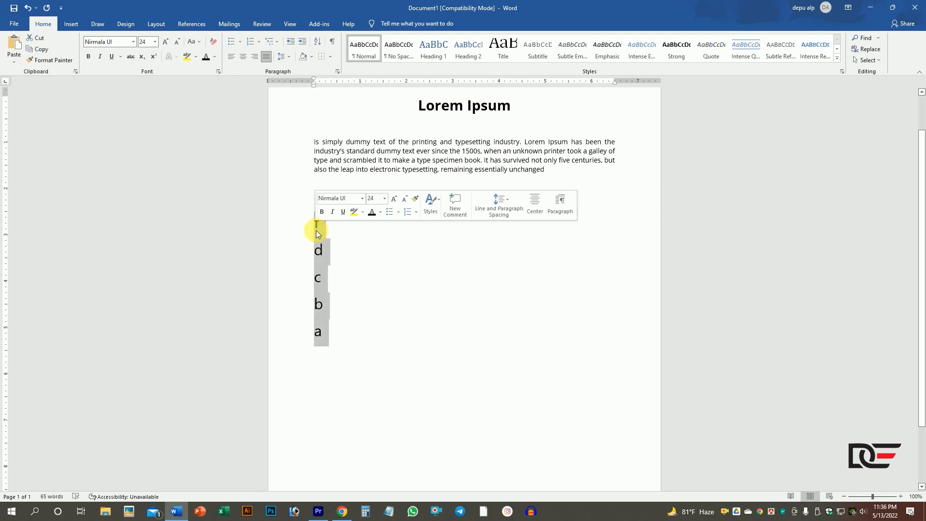
key(BackSpace)
text(1)
key(Return)
text(2 )
text(3)
key(Return)
text(4 )
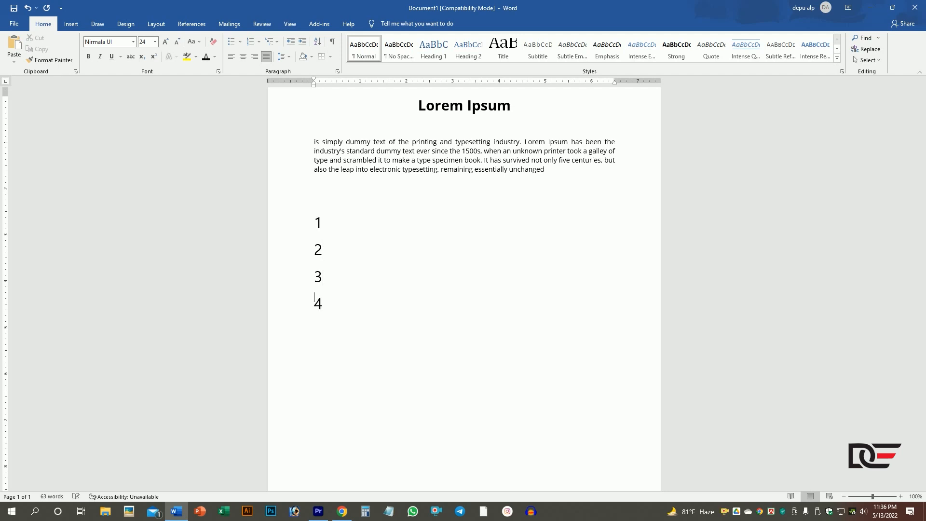
text(6 )
text(8)
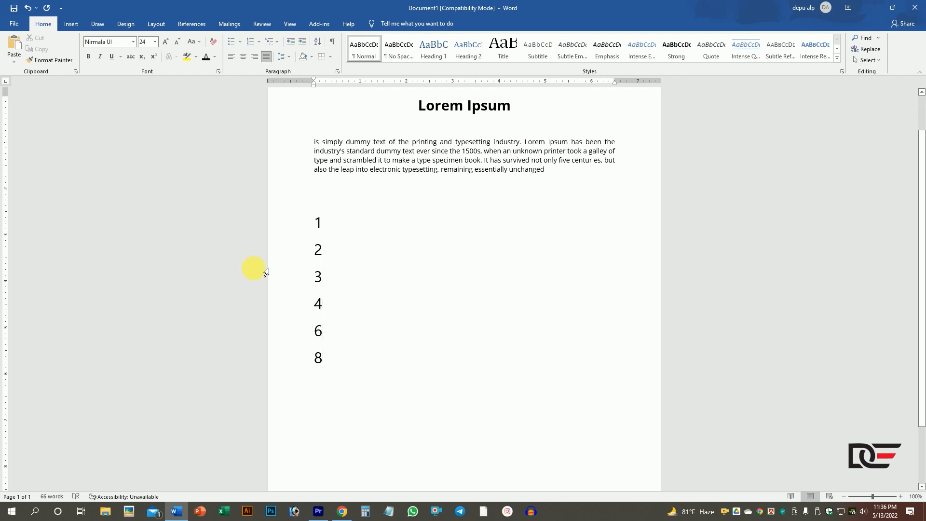
key(Return)
text(7)
- Sort the seven number lines by Paragraphs as Number in ascending order
click(331, 390)
drag(330, 390, 313, 230)
click(317, 42)
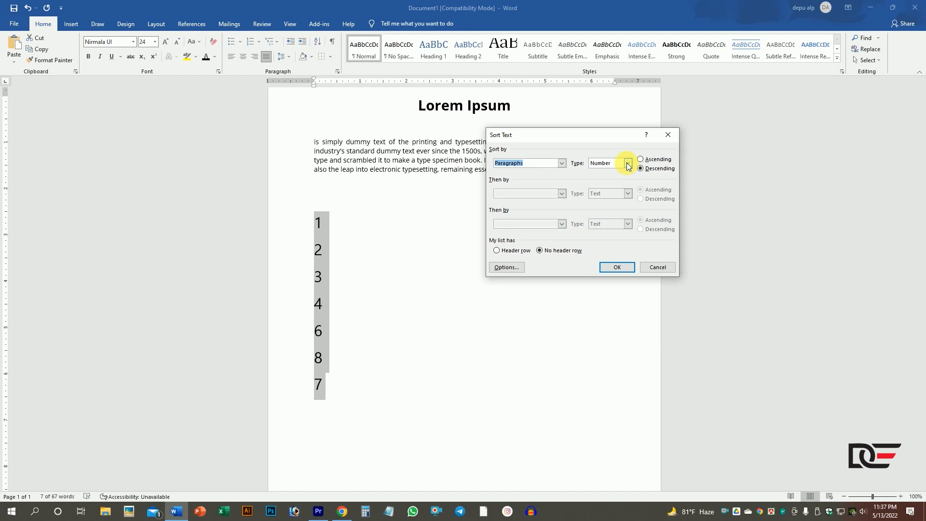
click(617, 165)
click(609, 163)
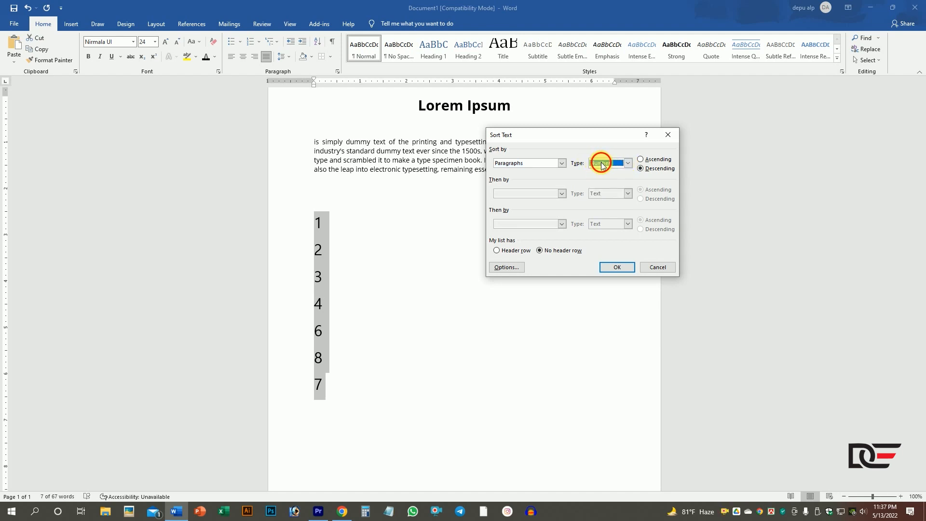
click(640, 159)
click(618, 269)
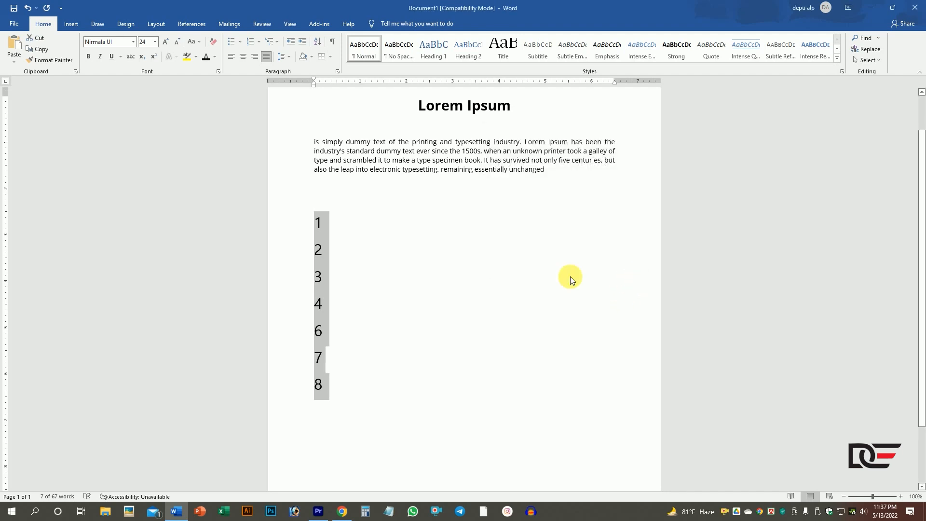
- Sort the seven number lines by Paragraphs as Number in descending order
click(327, 323)
click(325, 400)
drag(324, 400, 302, 234)
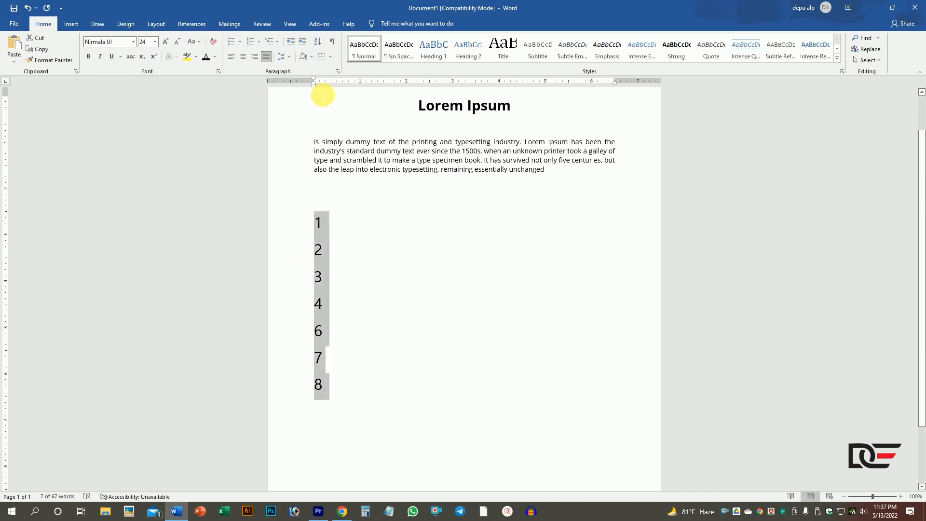
click(321, 40)
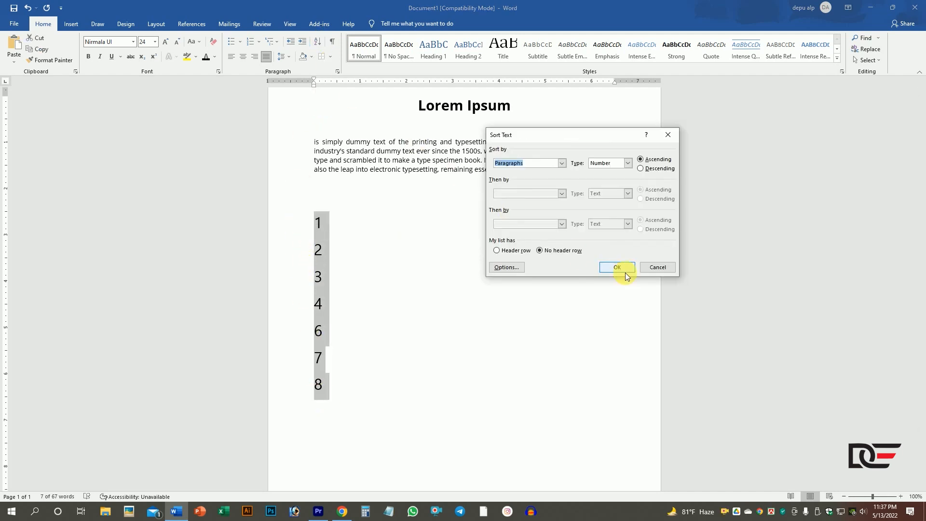
click(641, 170)
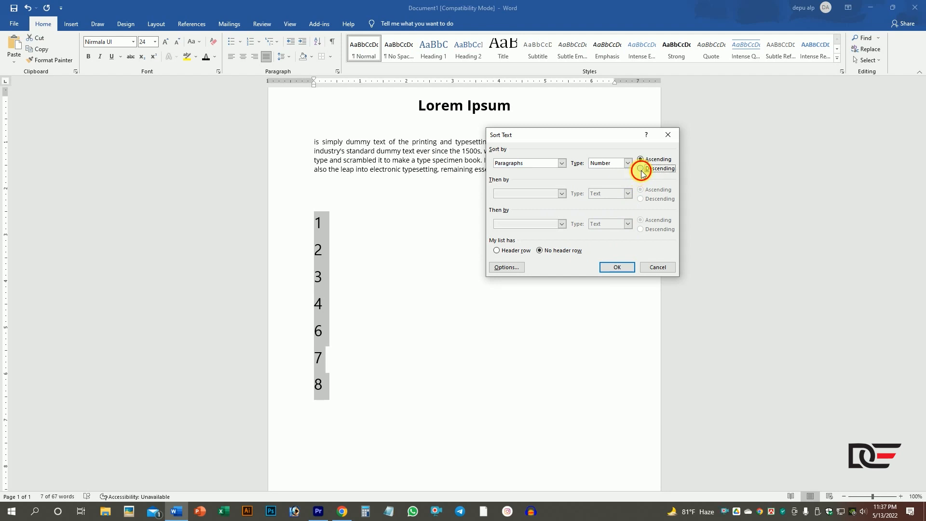
click(617, 267)
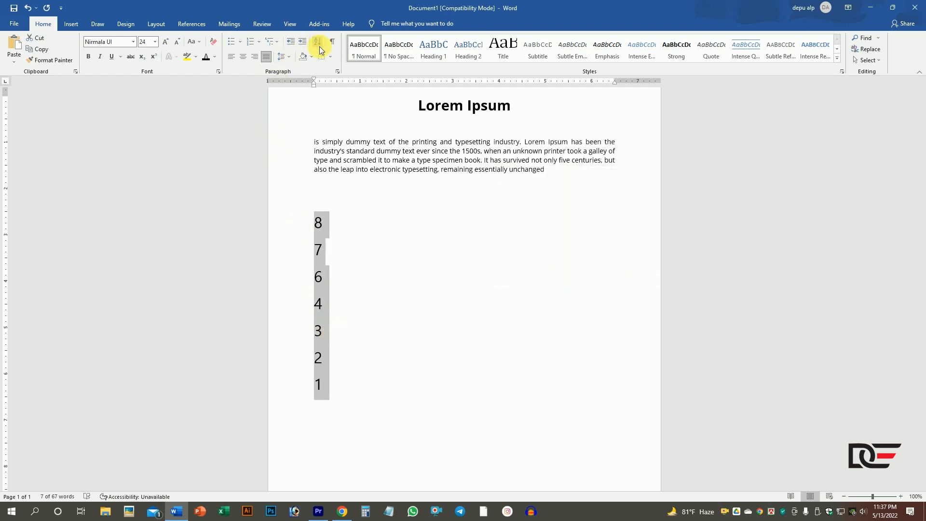
click(362, 296)
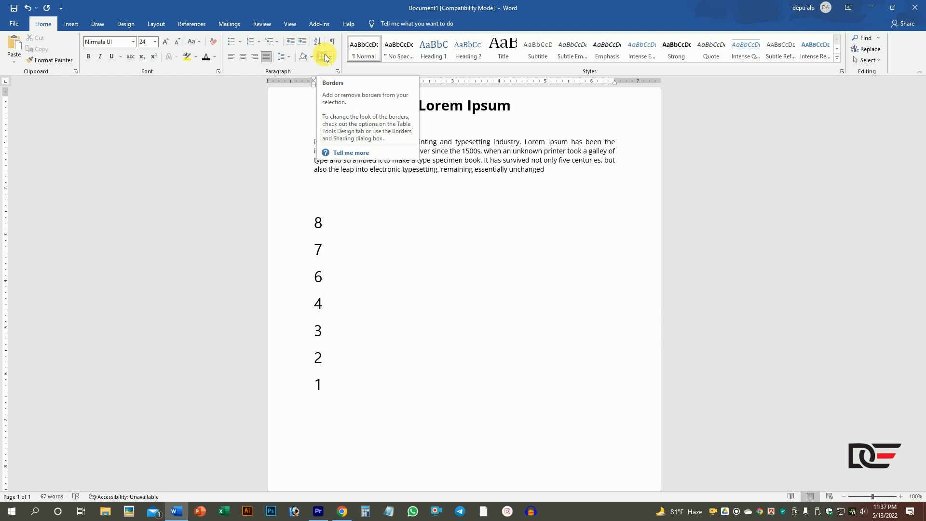
click(243, 45)
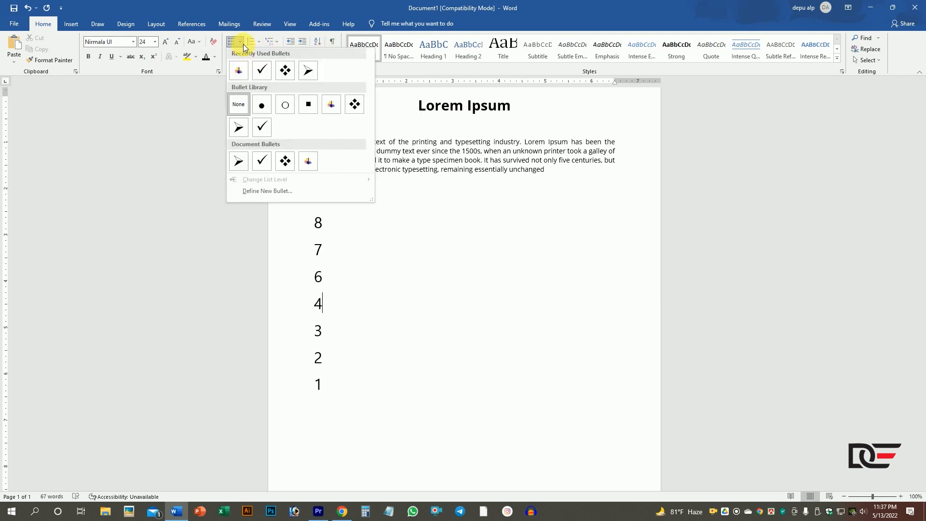
click(243, 44)
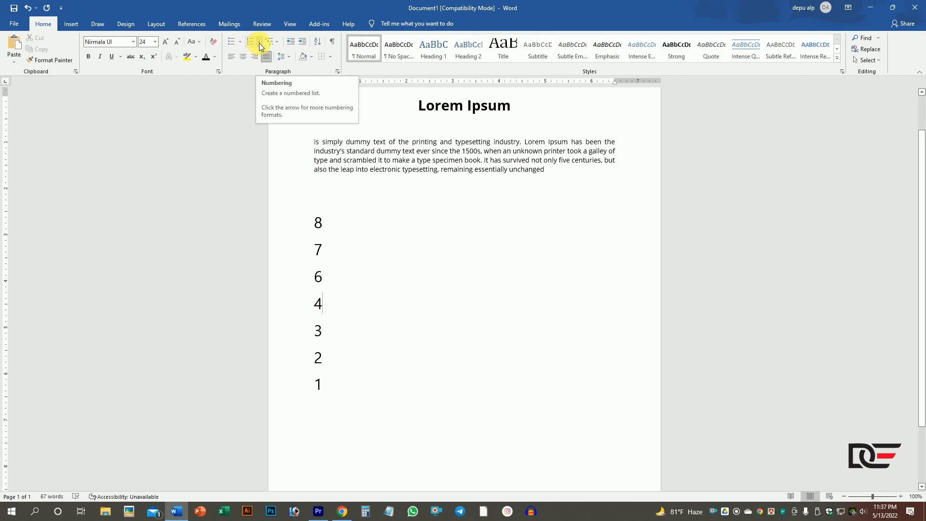
click(259, 43)
click(259, 43)
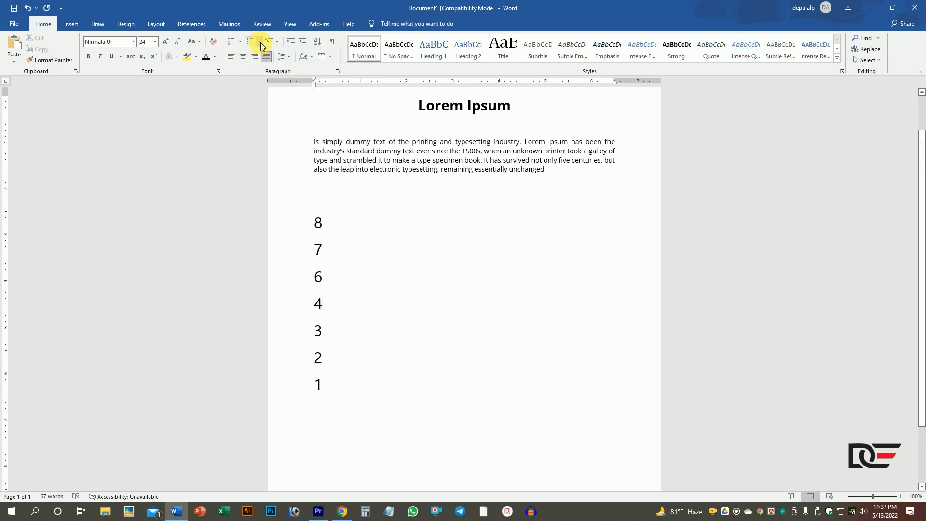
click(281, 43)
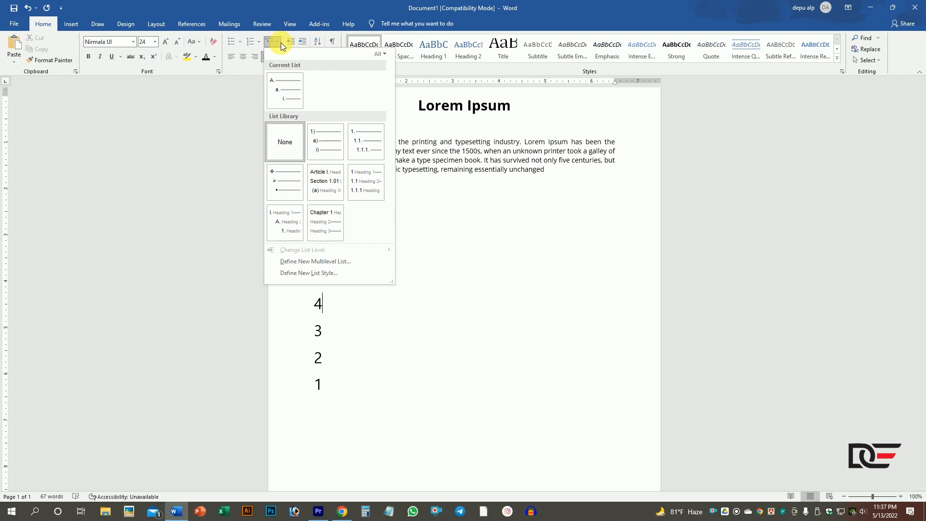
click(278, 43)
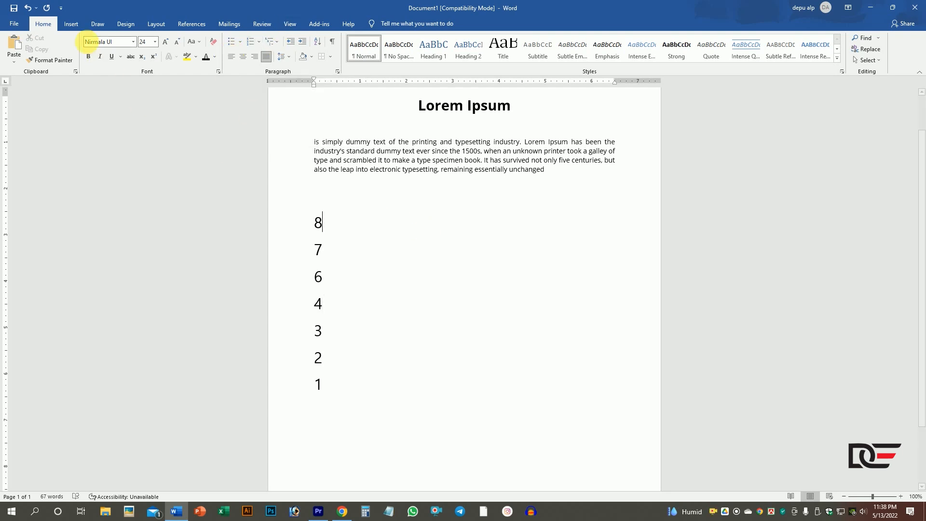
click(73, 26)
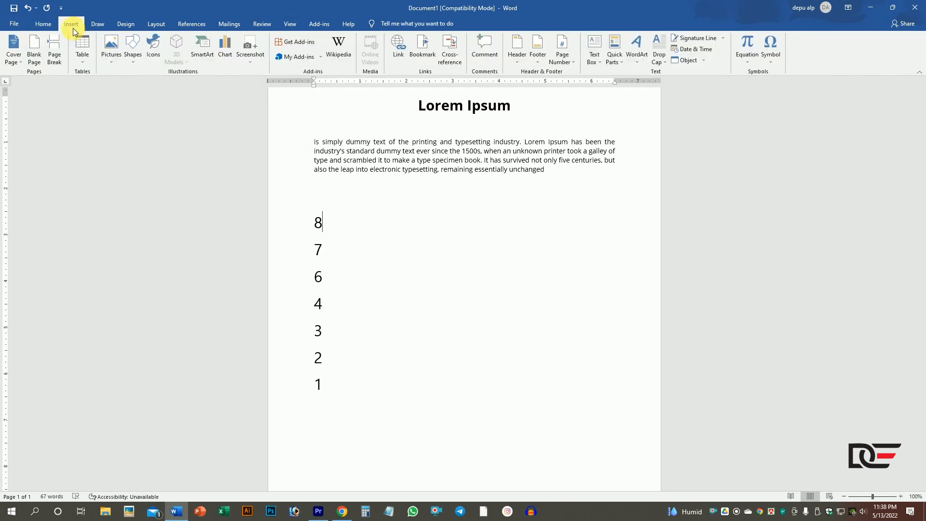